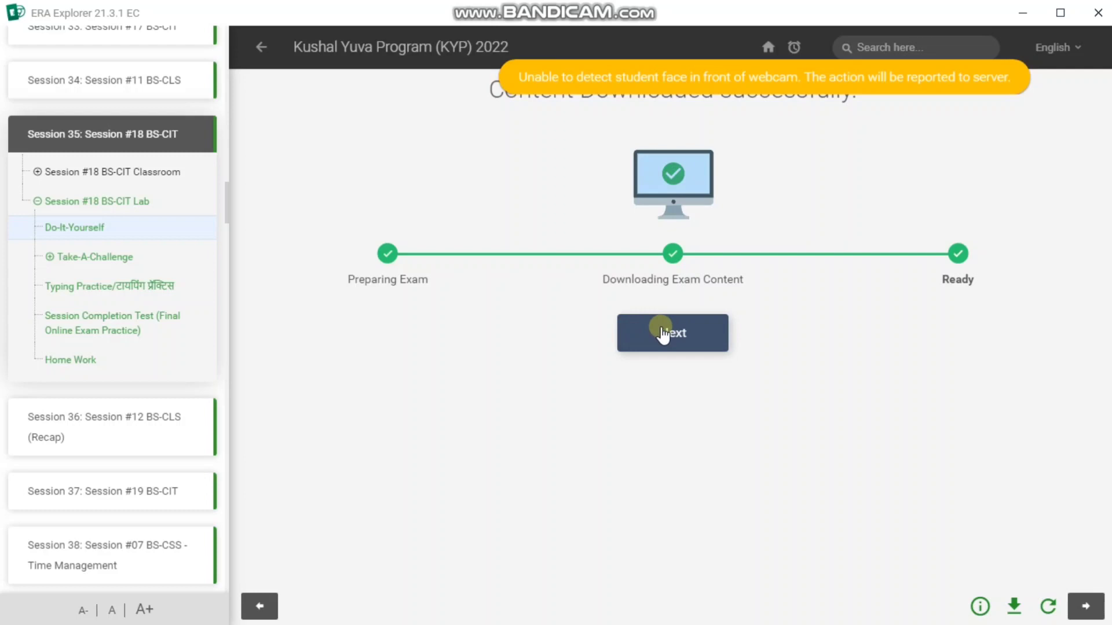
- Start the first question of the Do-It-Yourself test and dismiss the Office activation notice over its document
{"action": "left_click", "coordinate": [663, 335]}
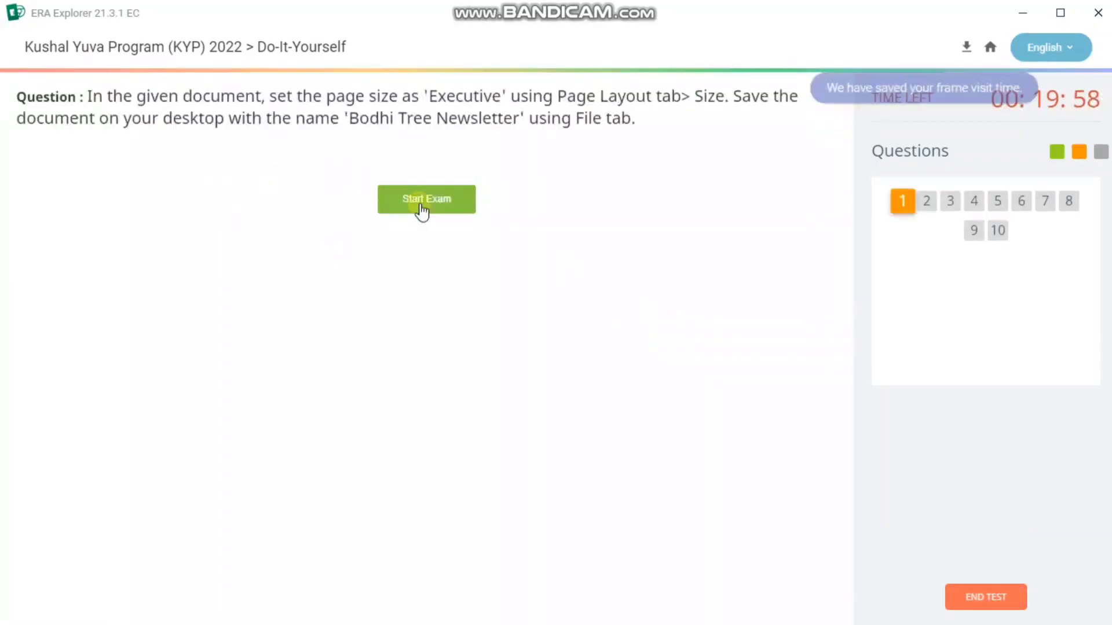
{"action": "left_click", "coordinate": [421, 207]}
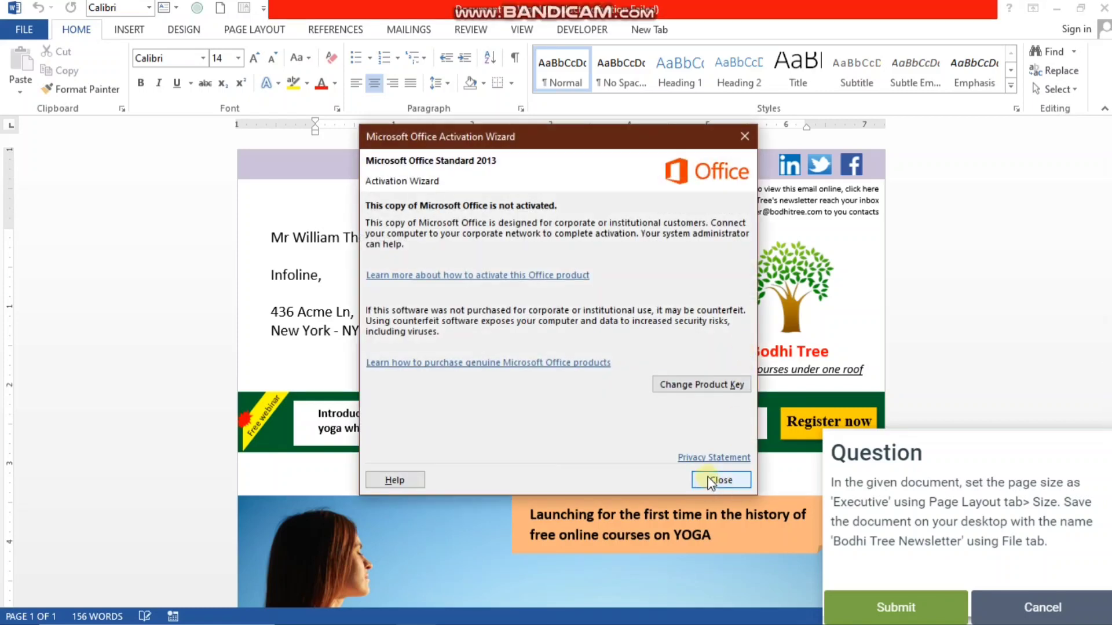
{"action": "left_click", "coordinate": [712, 485]}
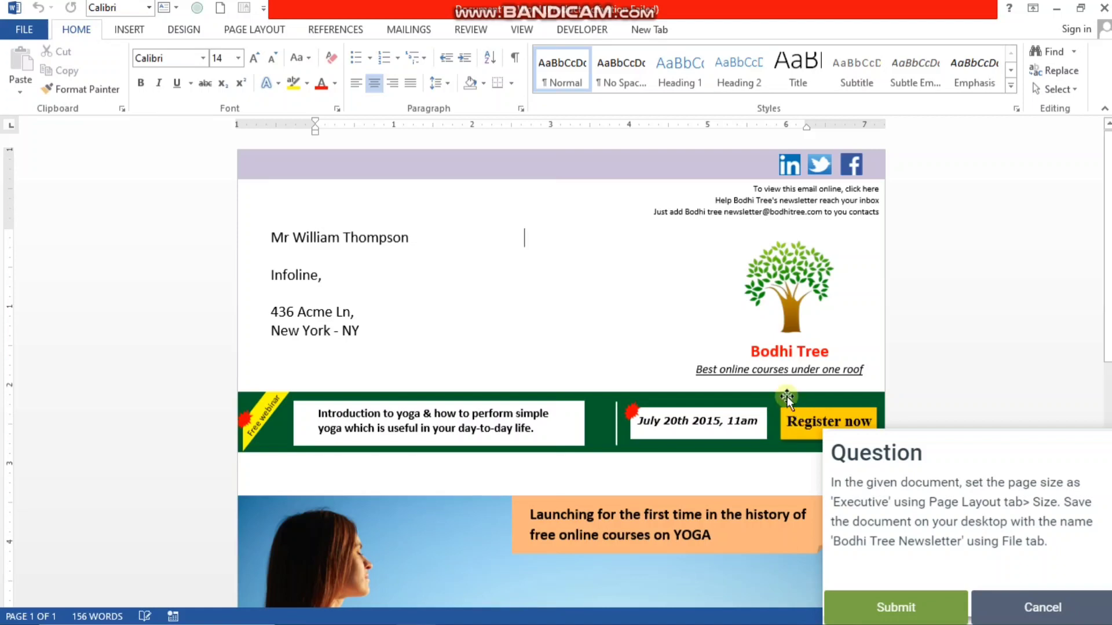
- Set the newsletter's page size to Executive, 7.25" x 10.5"
{"action": "left_click", "coordinate": [253, 30]}
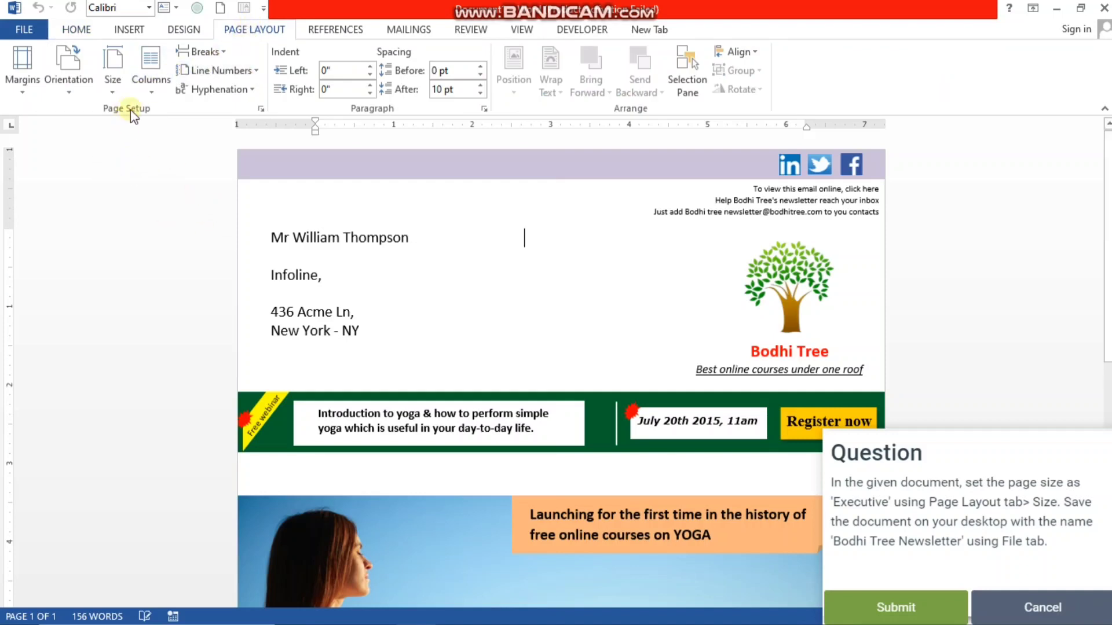
{"action": "left_click", "coordinate": [152, 92]}
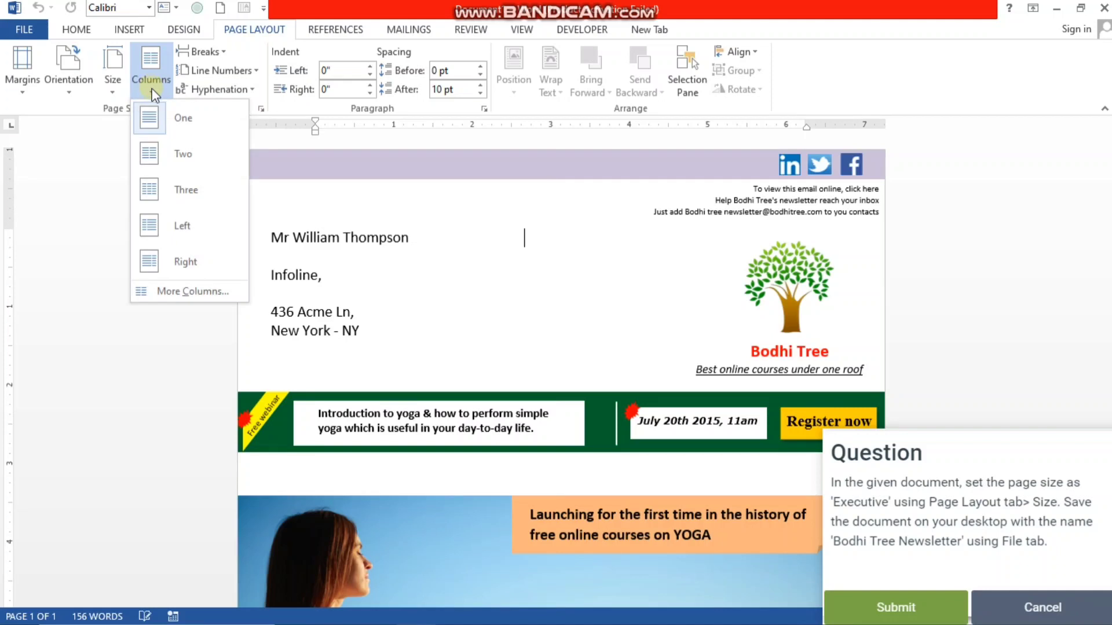
{"action": "left_click", "coordinate": [108, 92]}
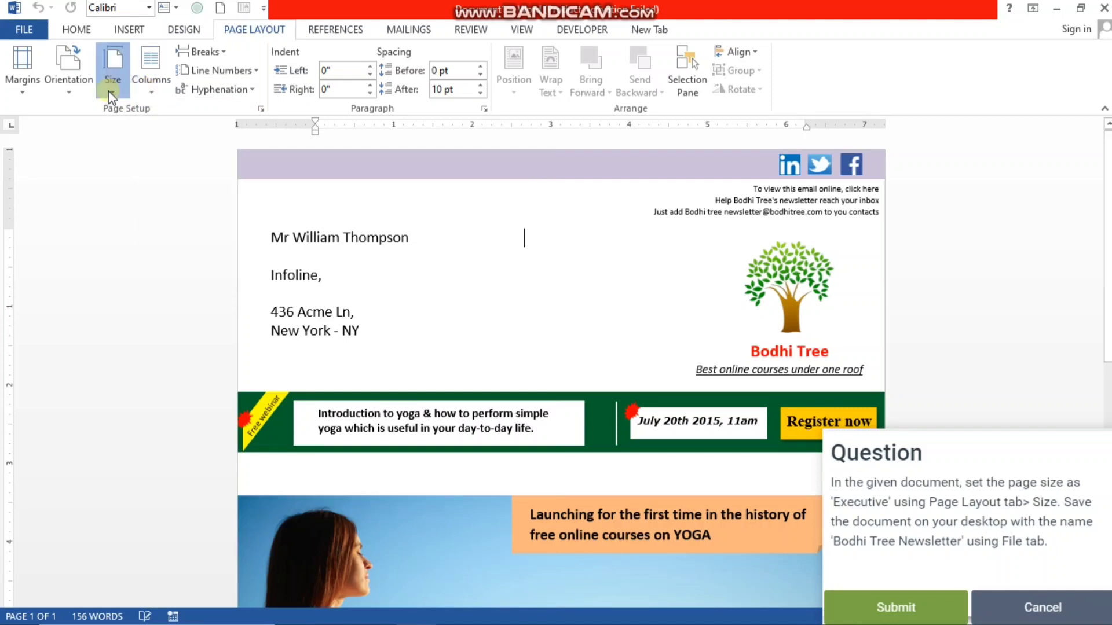
{"action": "left_click", "coordinate": [108, 91]}
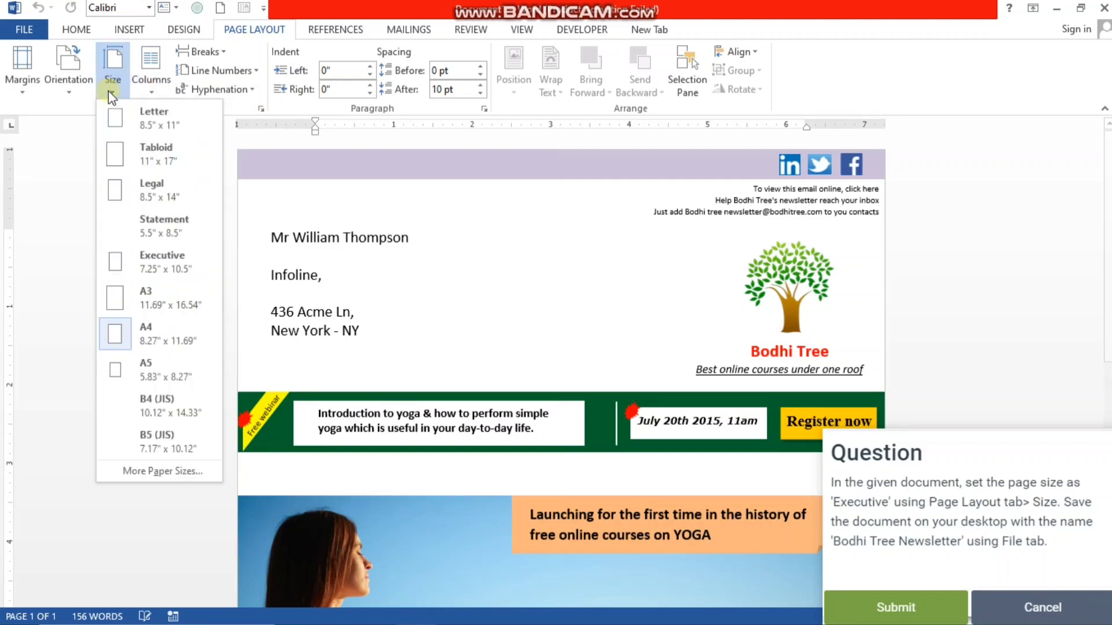
{"action": "left_click", "coordinate": [164, 263]}
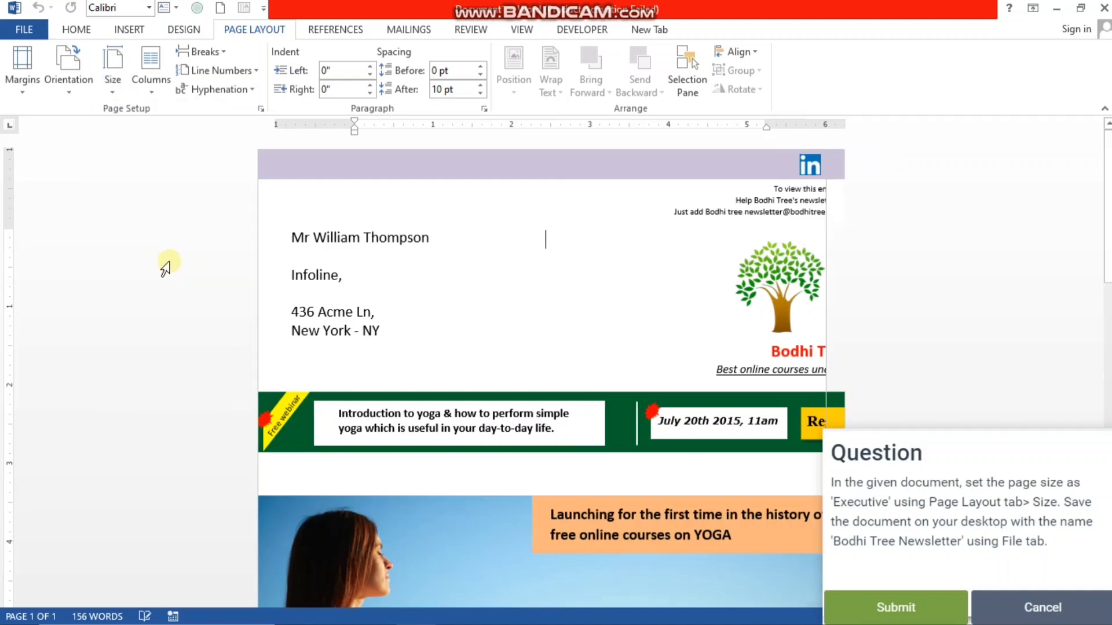
- Save the newsletter to the desktop as "bodhi tree" and submit the answer
{"action": "left_click", "coordinate": [21, 32]}
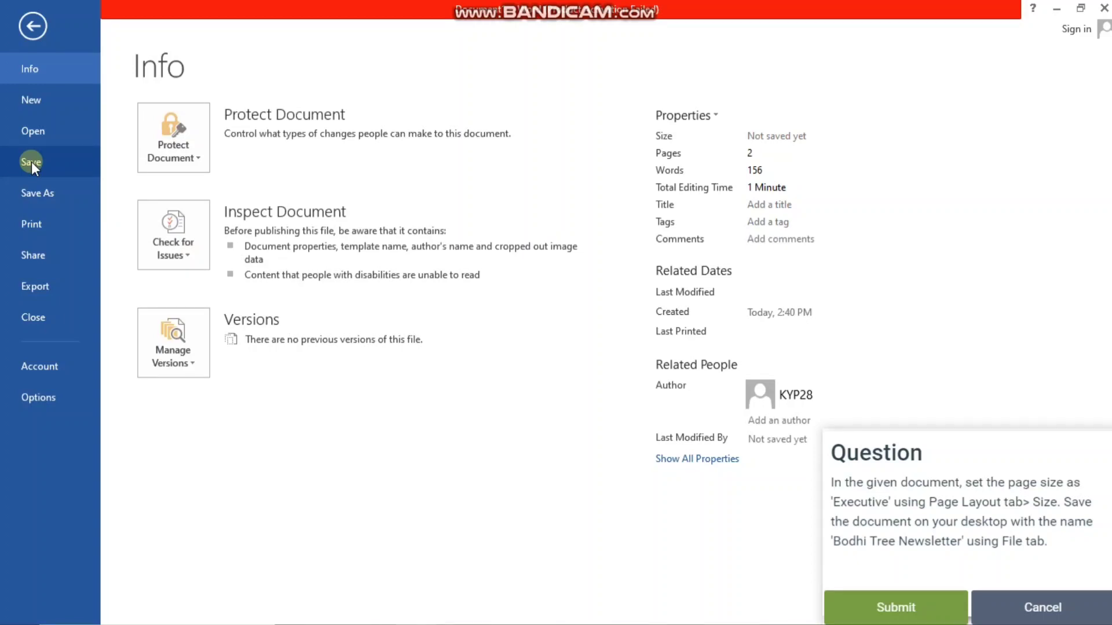
{"action": "left_click", "coordinate": [31, 161]}
{"action": "left_click", "coordinate": [457, 177]}
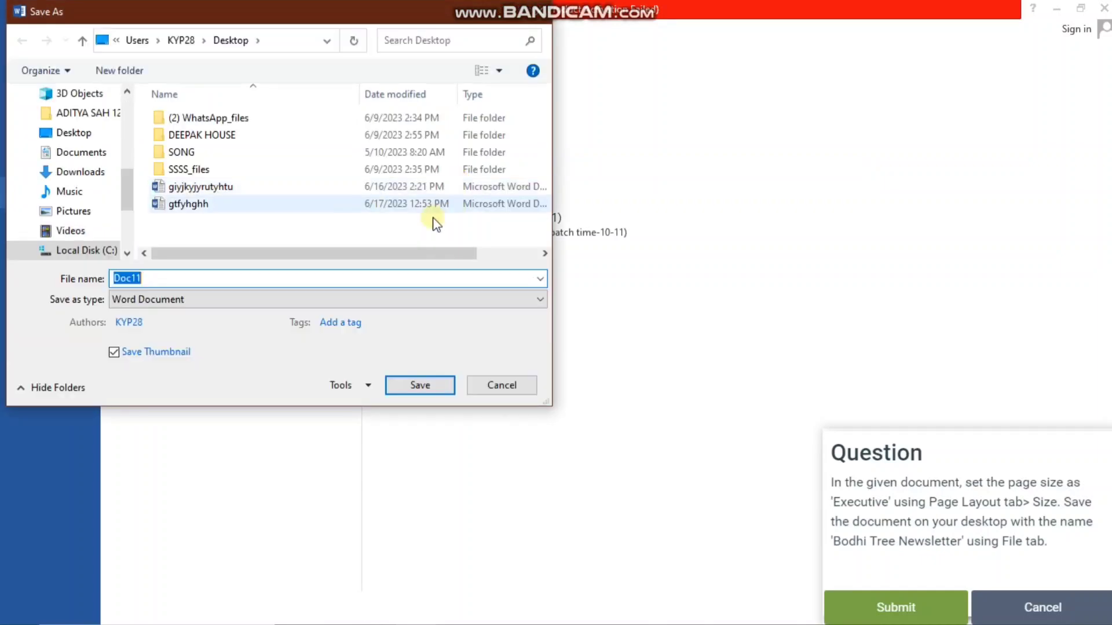
{"action": "key", "text": "BackSpace"}
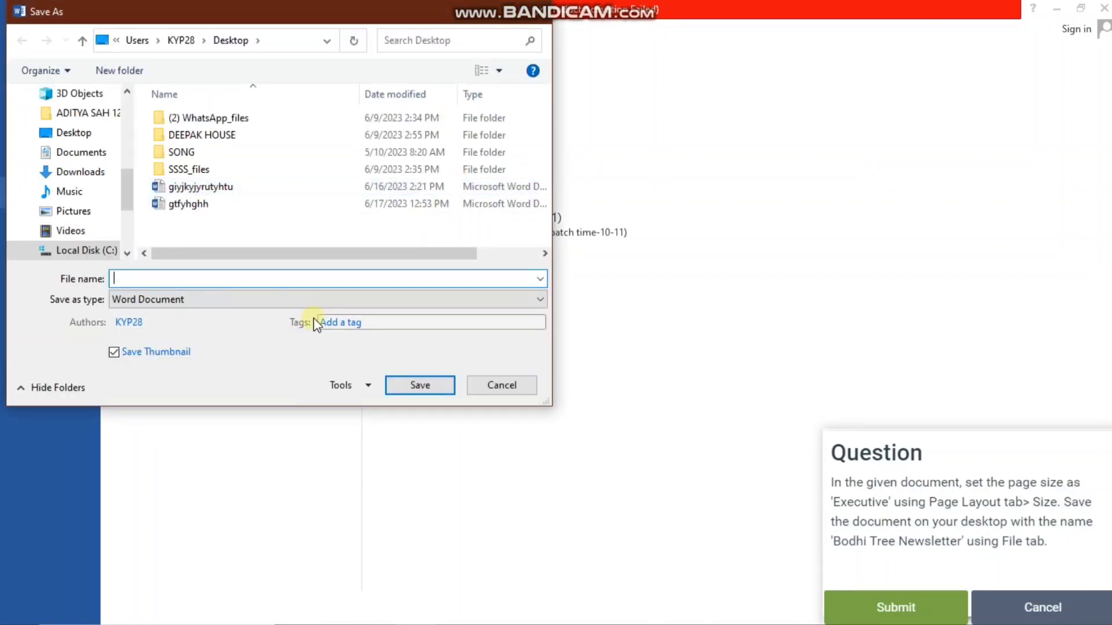
{"action": "type", "text": "bodhi tree"}
{"action": "key", "text": "Return"}
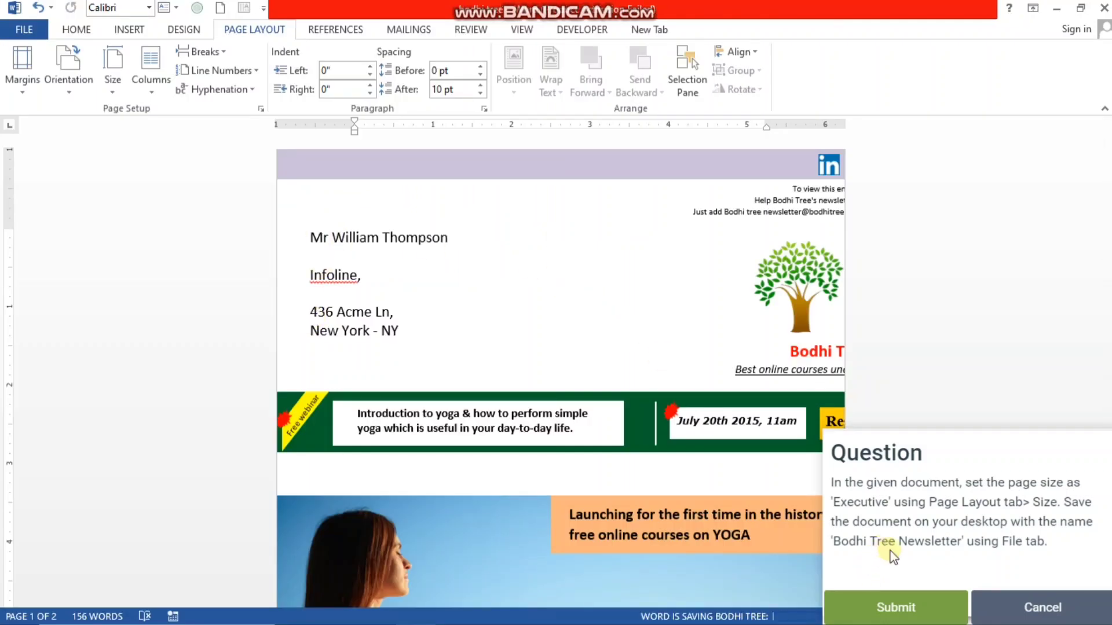
{"action": "left_click", "coordinate": [895, 605]}
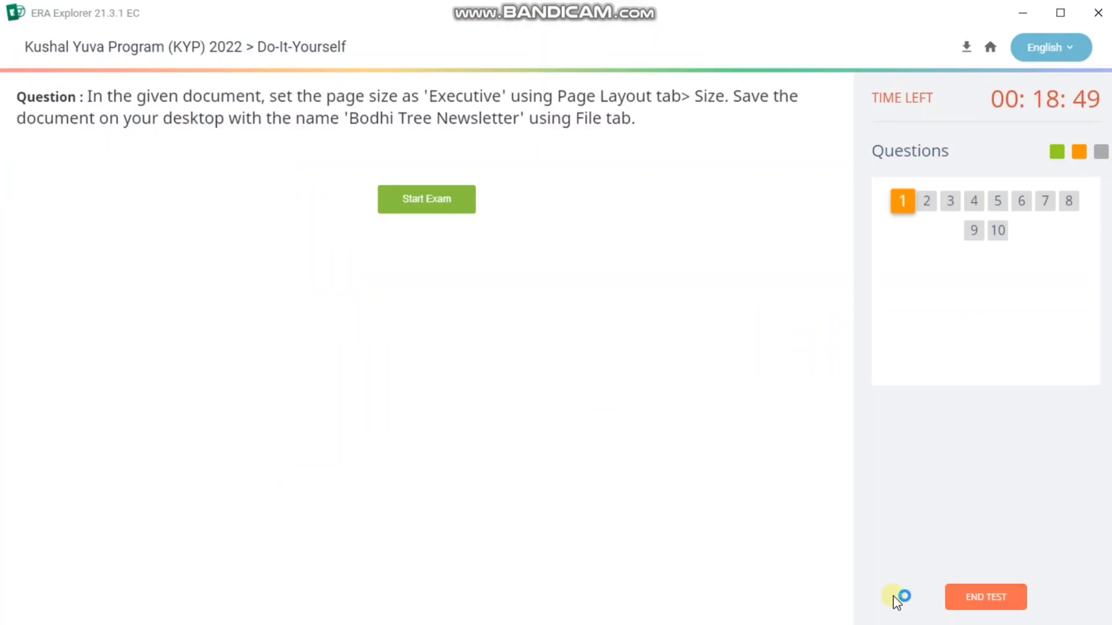
- Start the second question, declining the SQL data prompt and dismissing the Office activation notice
{"action": "left_click", "coordinate": [381, 214]}
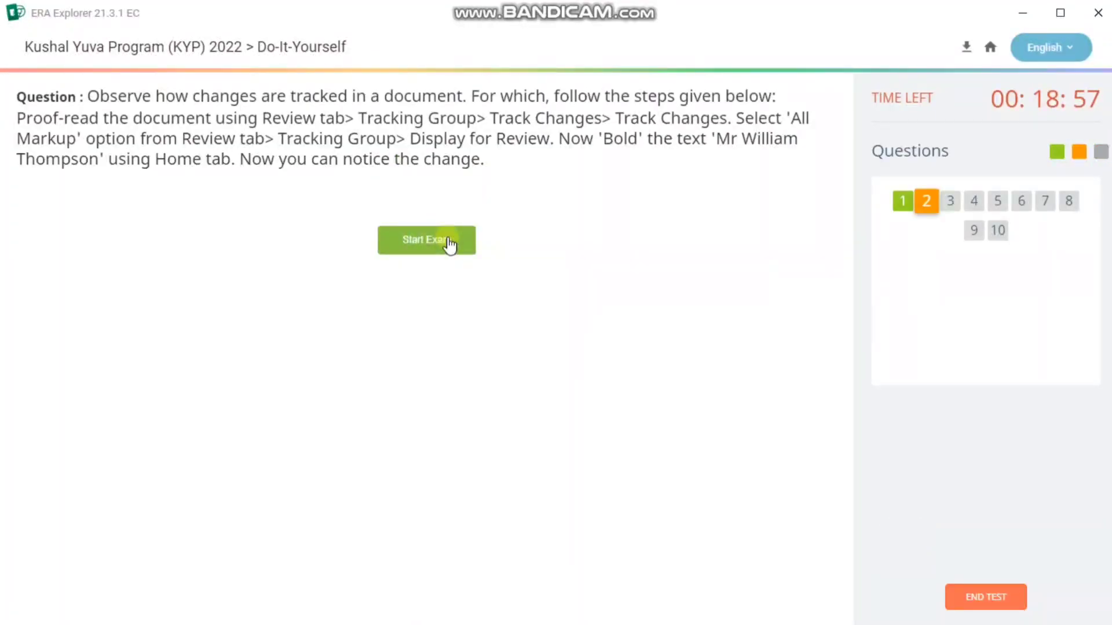
{"action": "left_click", "coordinate": [448, 238]}
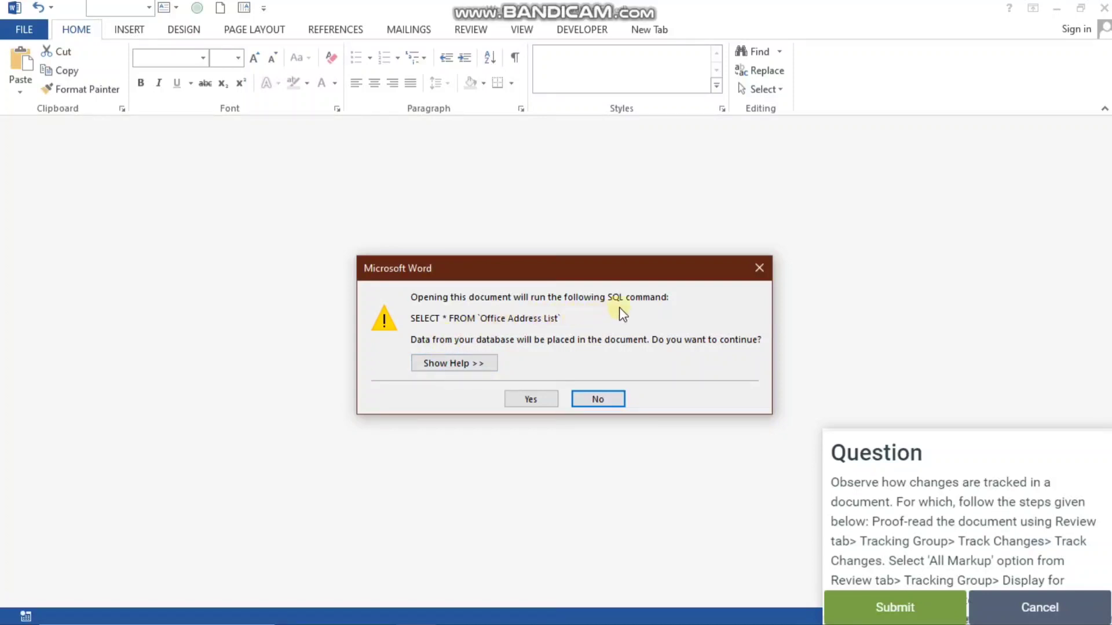
{"action": "left_click", "coordinate": [761, 266]}
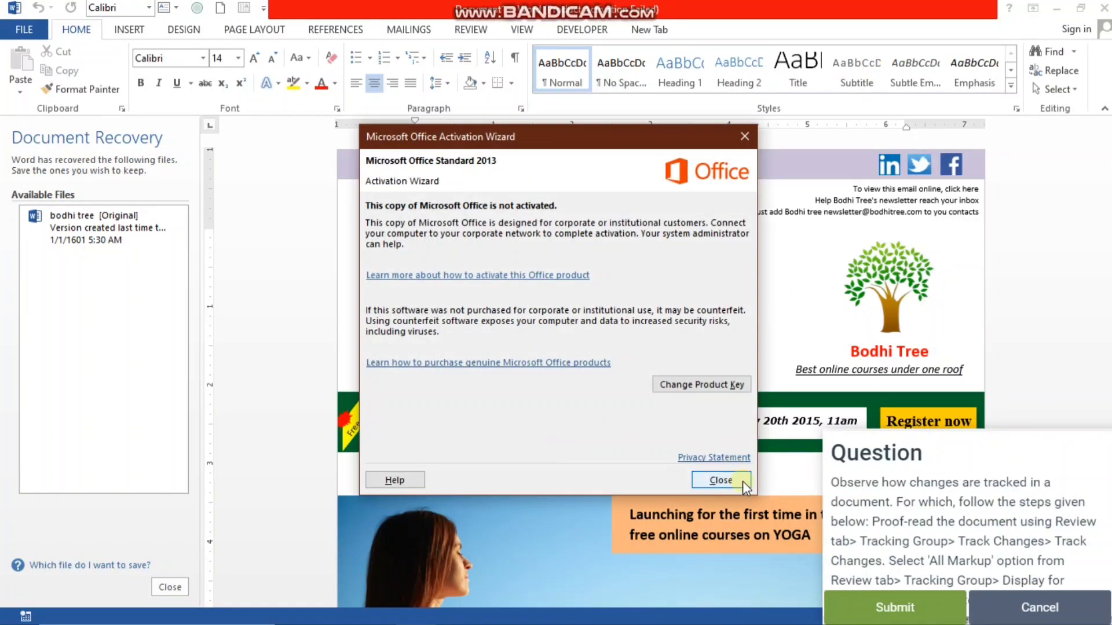
{"action": "left_click", "coordinate": [742, 481]}
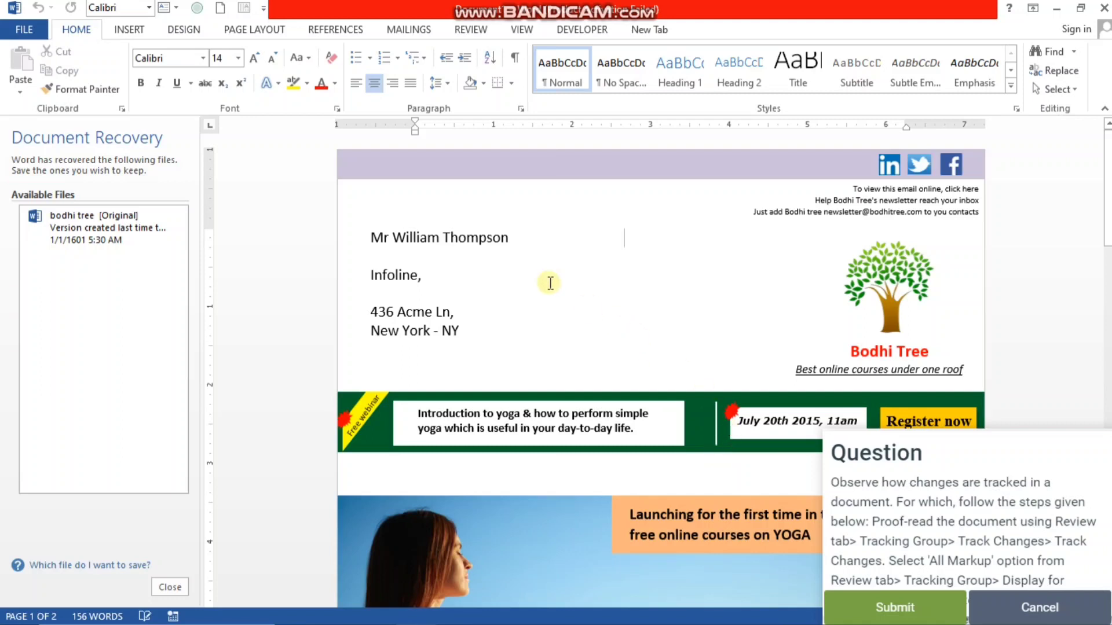
- Turn on Track Changes for the document and set its review display to All Markup
{"action": "left_click", "coordinate": [472, 30]}
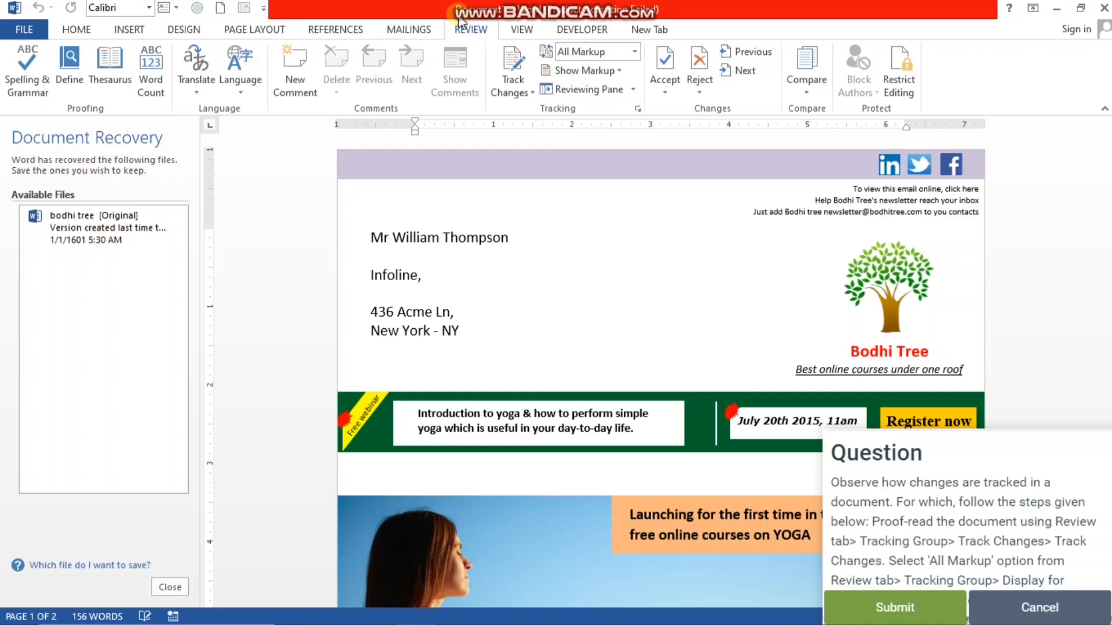
{"action": "left_click", "coordinate": [530, 99]}
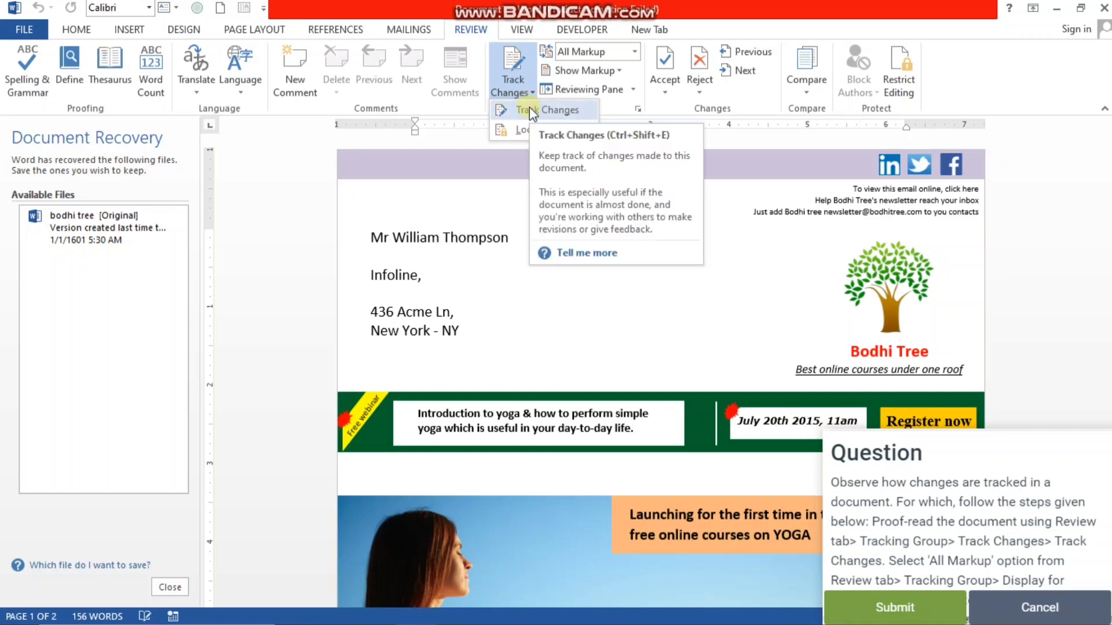
{"action": "left_click", "coordinate": [529, 108]}
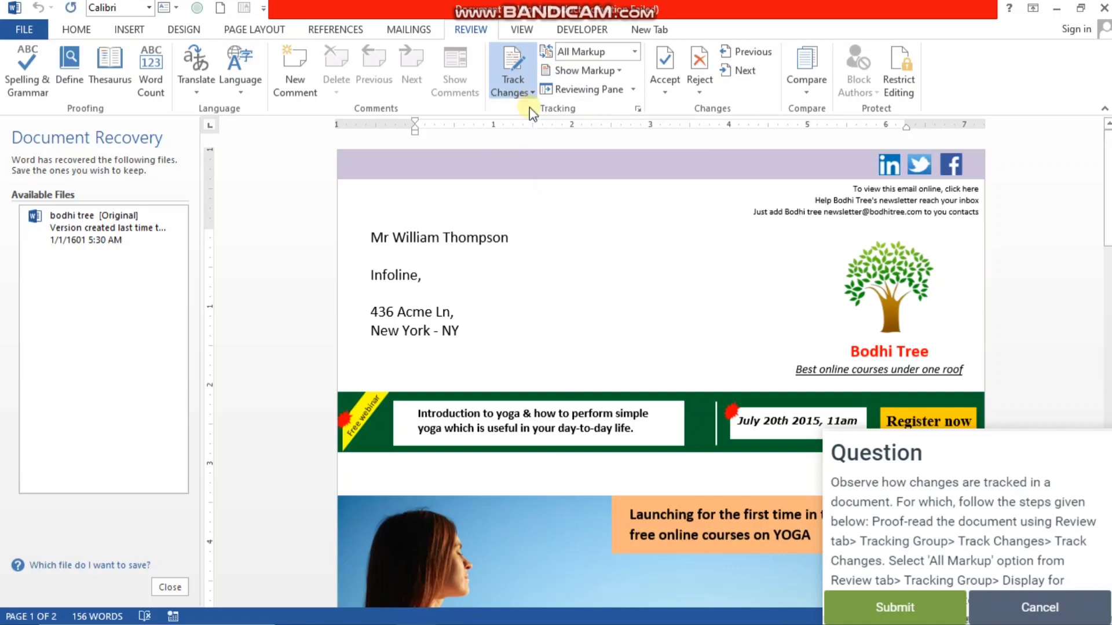
{"action": "left_click", "coordinate": [635, 52]}
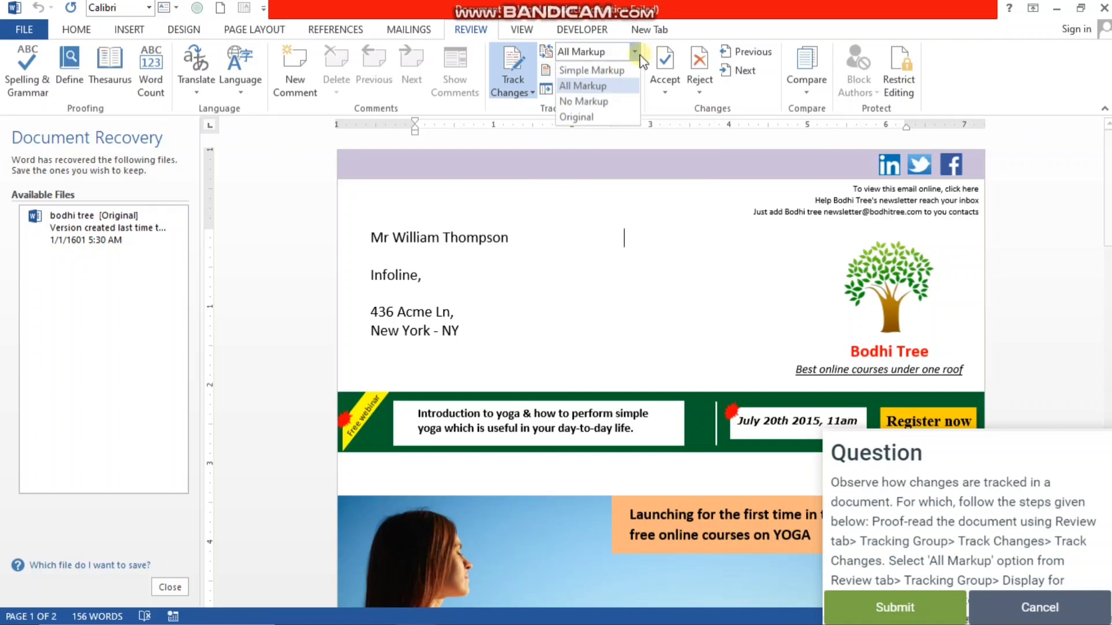
{"action": "left_click", "coordinate": [609, 93]}
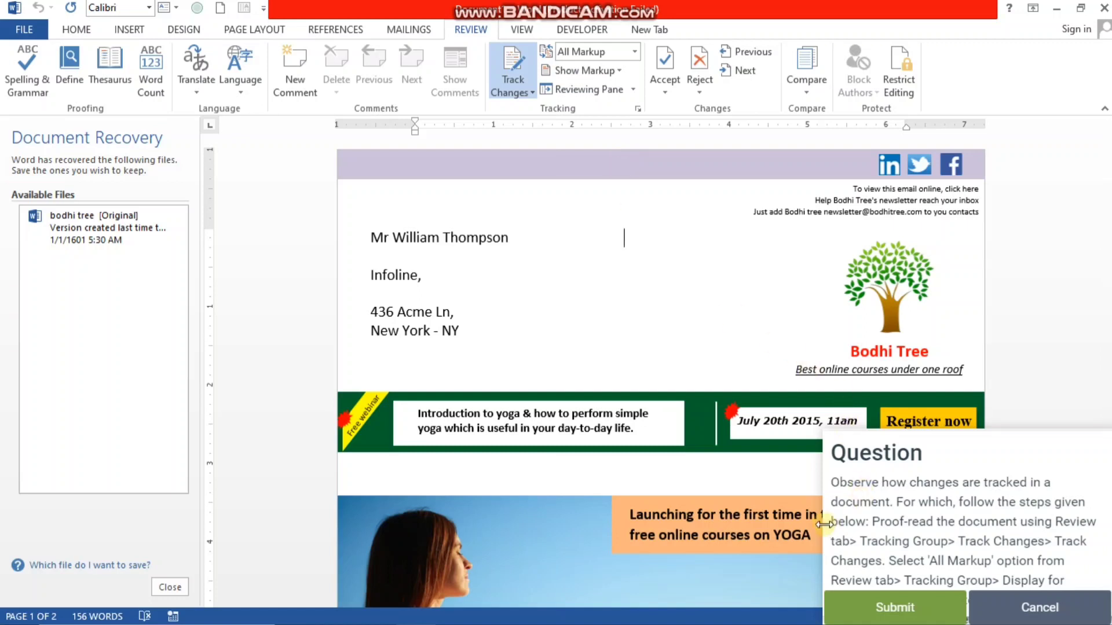
- Widen the question pane to read the full task, bold the addressee's name line in the newsletter, and submit the answer
{"action": "left_click_drag", "start_coordinate": [823, 478], "coordinate": [664, 478]}
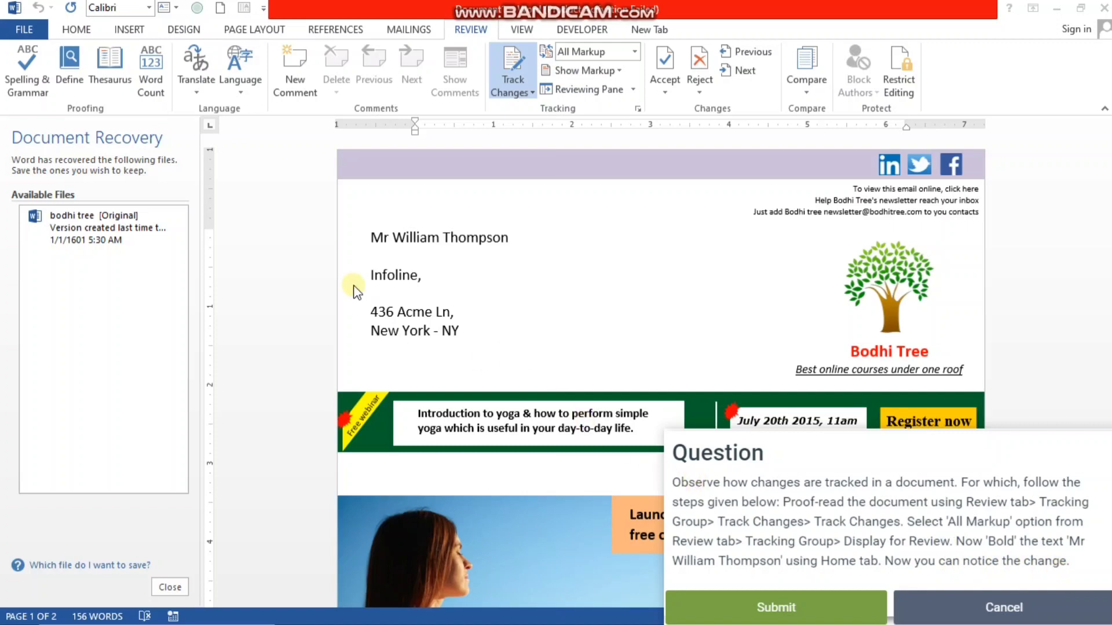
{"action": "left_click", "coordinate": [371, 237]}
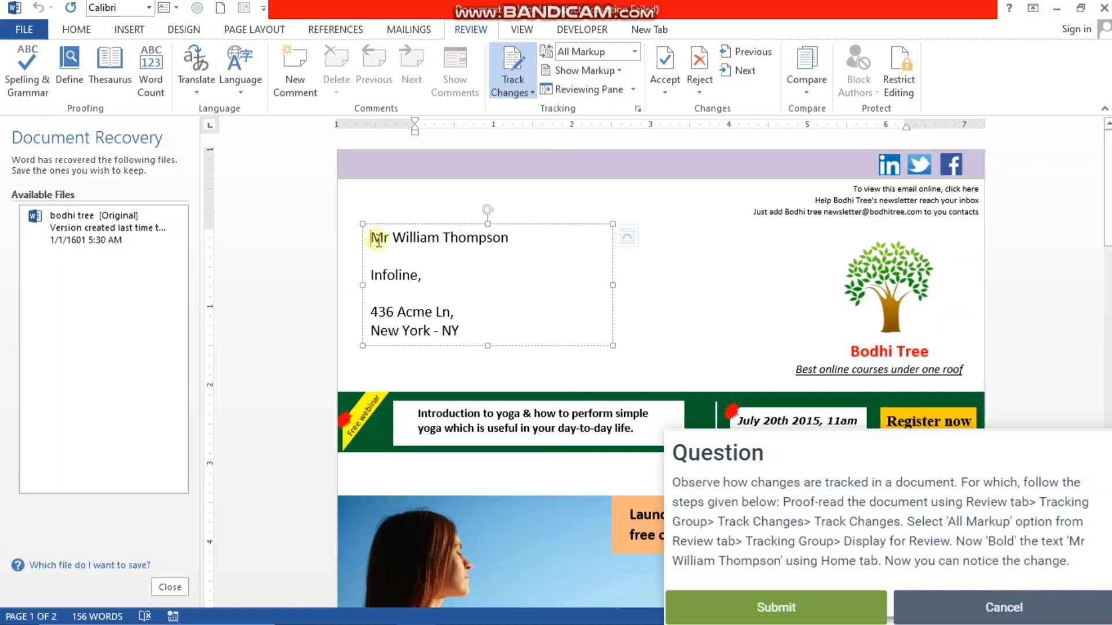
{"action": "left_click_drag", "start_coordinate": [371, 238], "coordinate": [510, 255]}
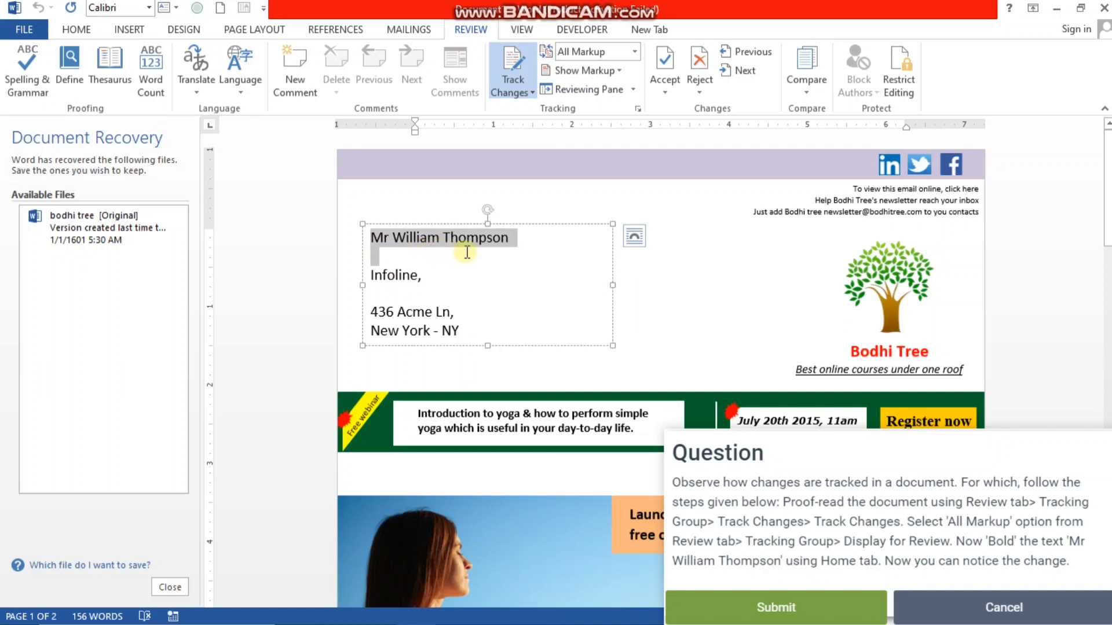
{"action": "left_click", "coordinate": [76, 30]}
{"action": "key", "text": "ctrl+b"}
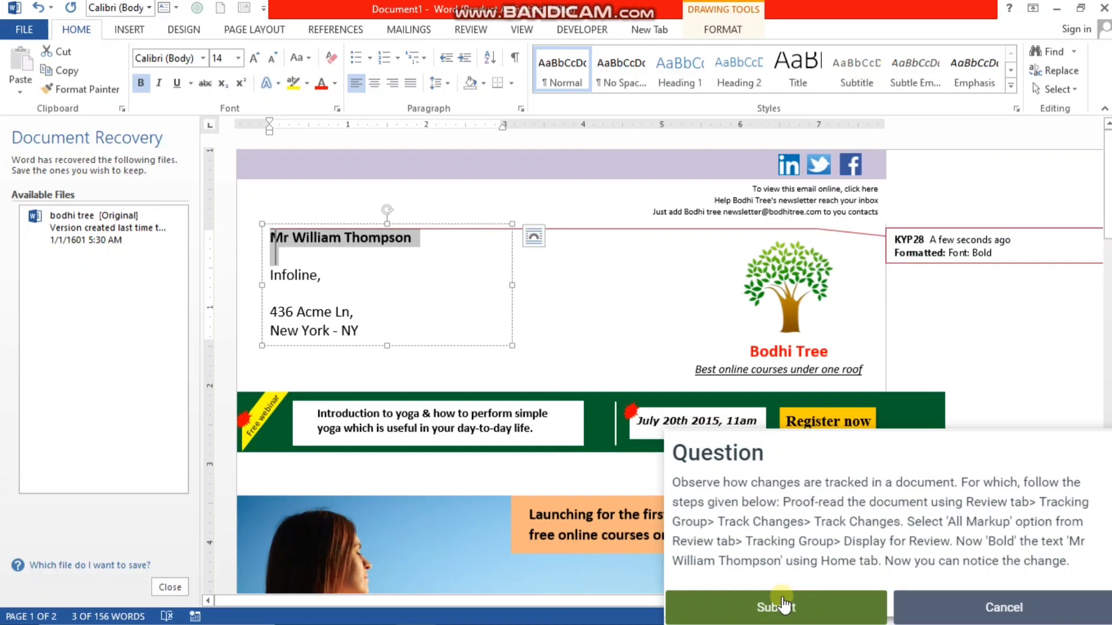
{"action": "left_click", "coordinate": [785, 605]}
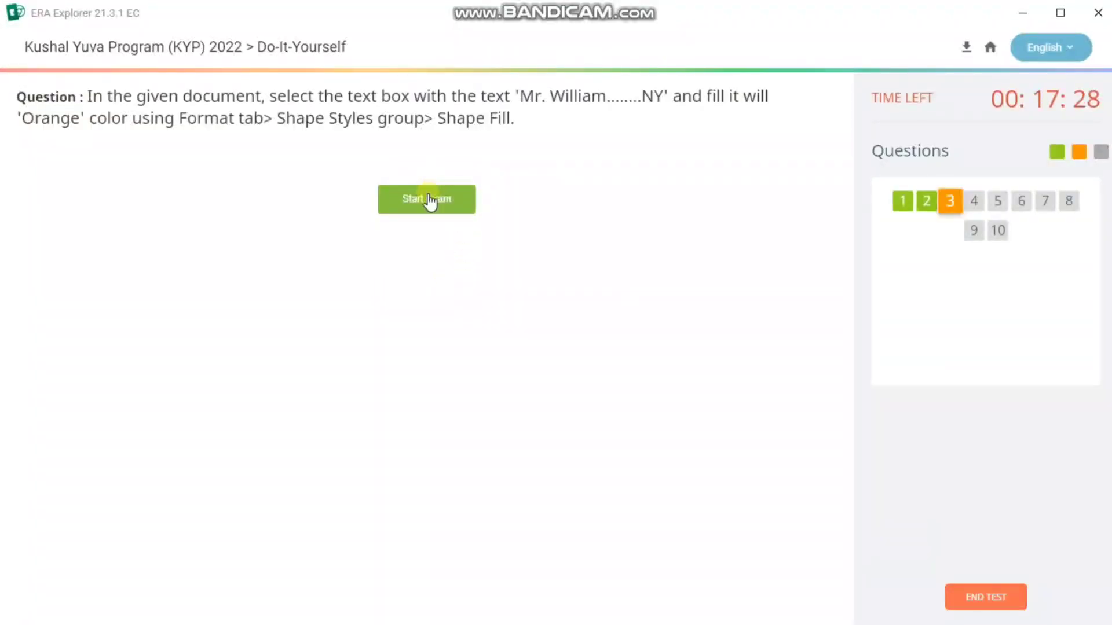
- Start the third question about the text box fill, declining the SQL data prompt and dismissing the Office activation notice
{"action": "left_click", "coordinate": [429, 200]}
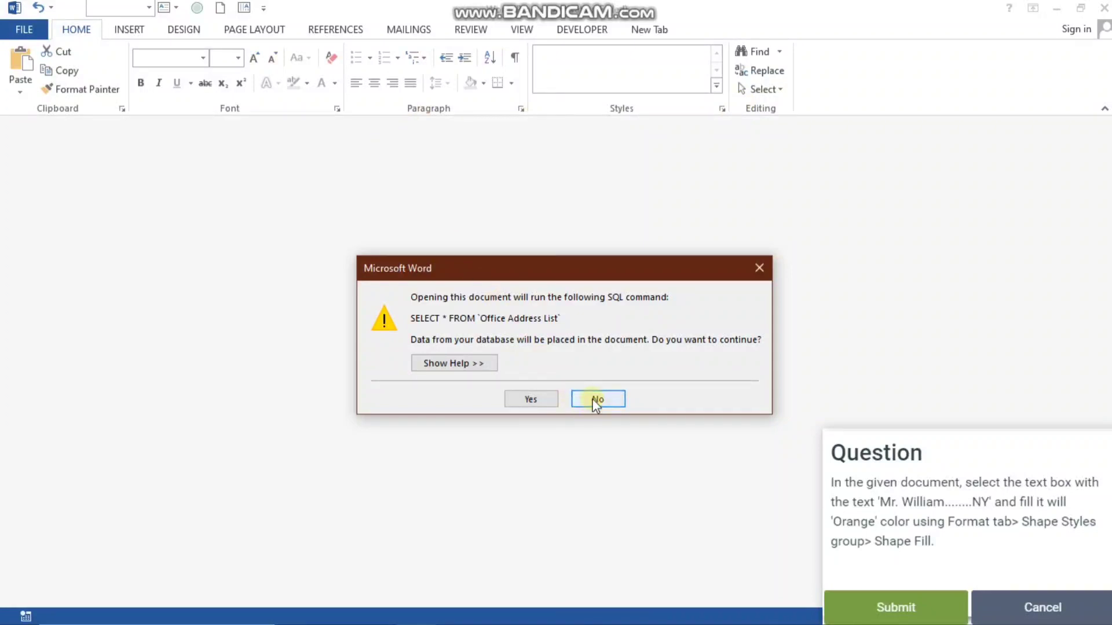
{"action": "left_click", "coordinate": [758, 267]}
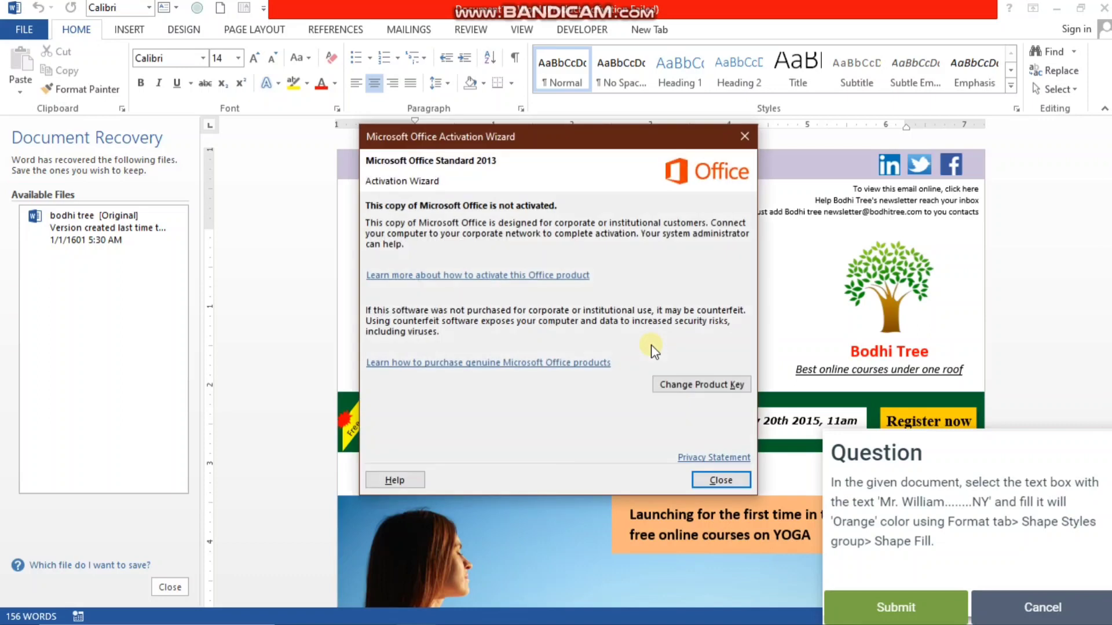
{"action": "left_click", "coordinate": [720, 481]}
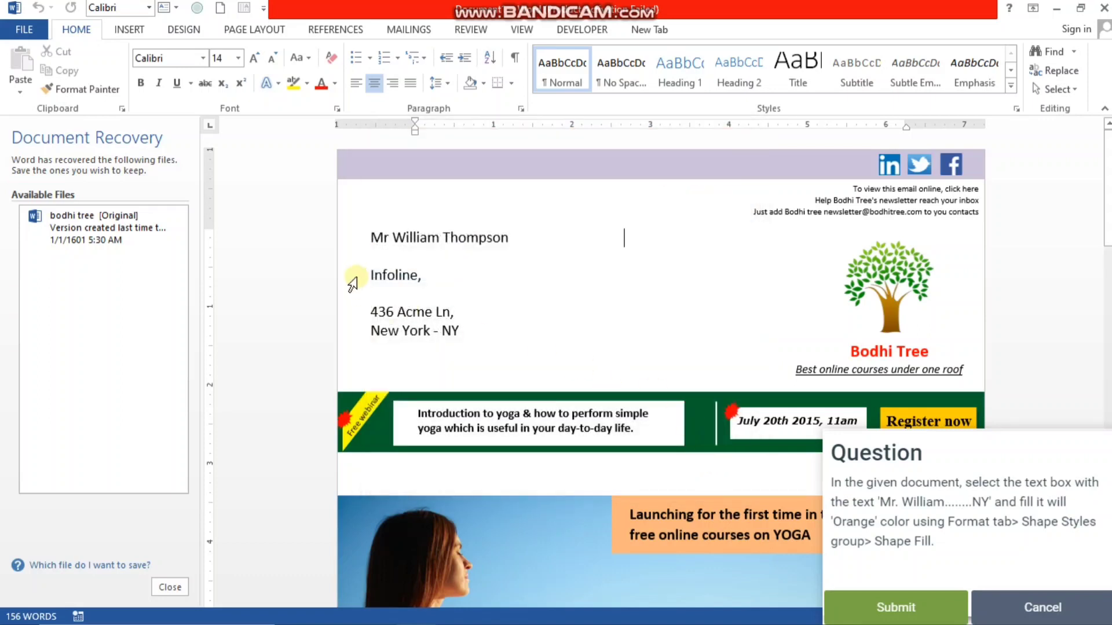
- Fill the text box containing the addressee's name and address with a light orange theme colour
{"action": "left_click", "coordinate": [370, 240]}
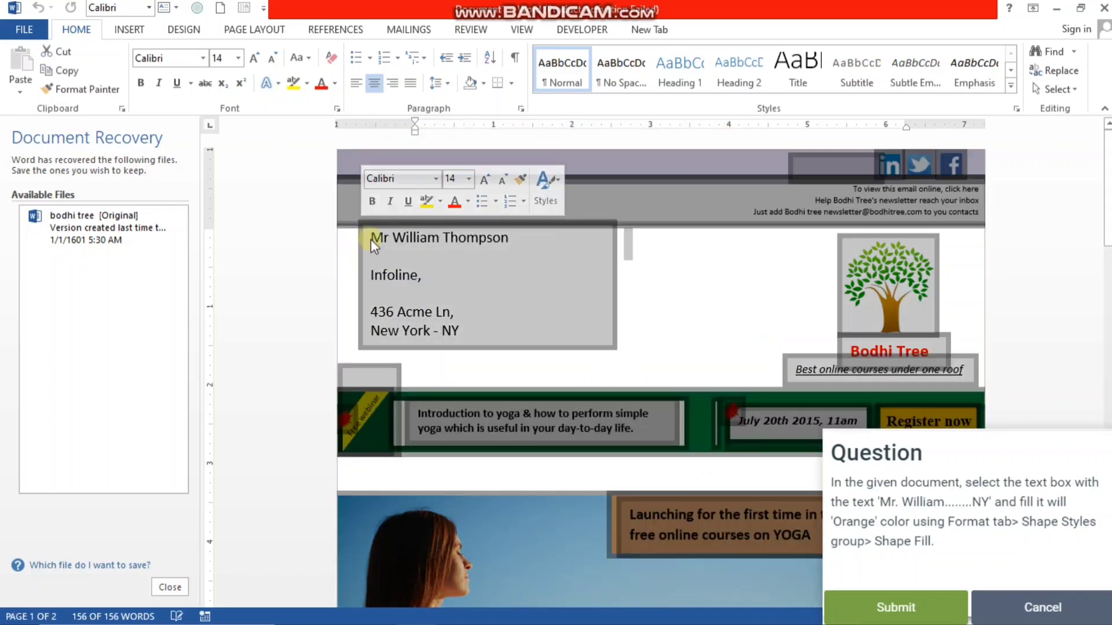
{"action": "left_click_drag", "start_coordinate": [368, 230], "coordinate": [476, 338]}
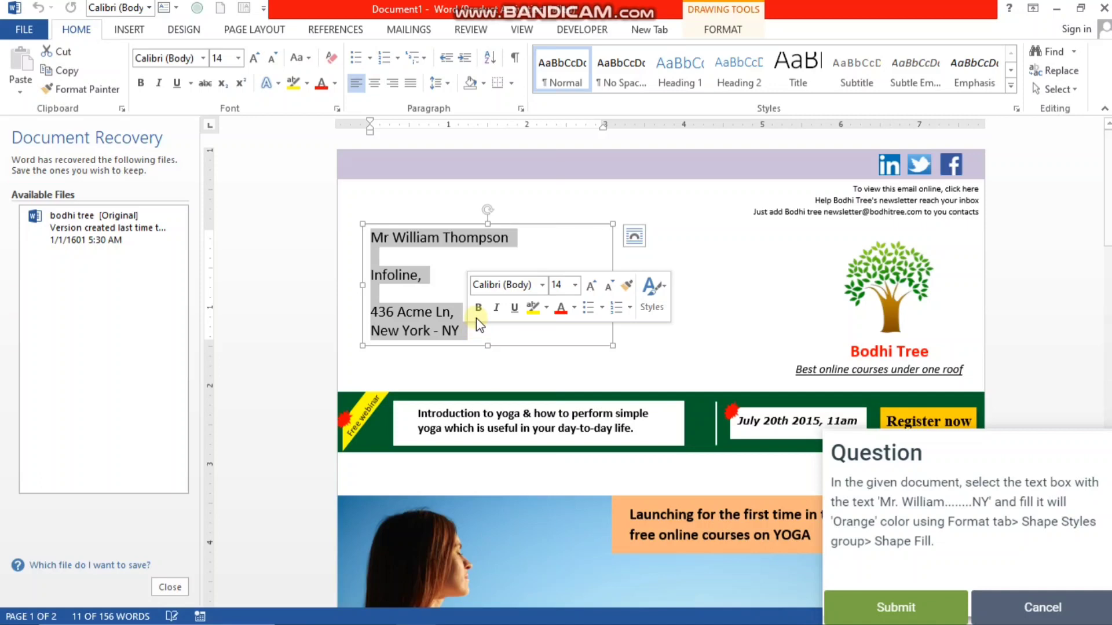
{"action": "left_click", "coordinate": [737, 27]}
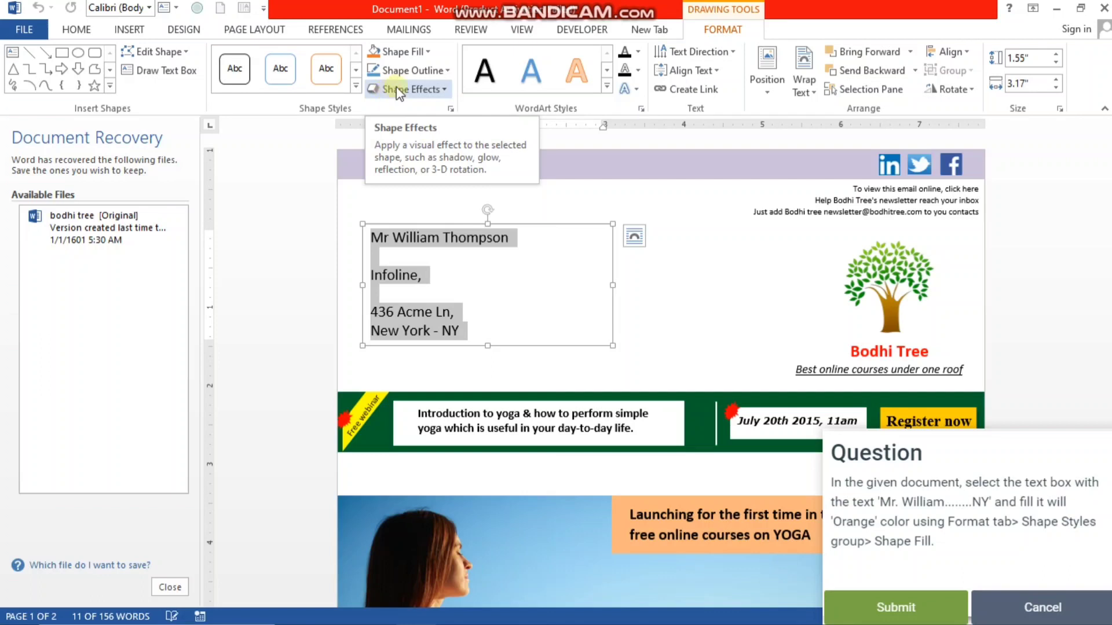
{"action": "left_click", "coordinate": [429, 52]}
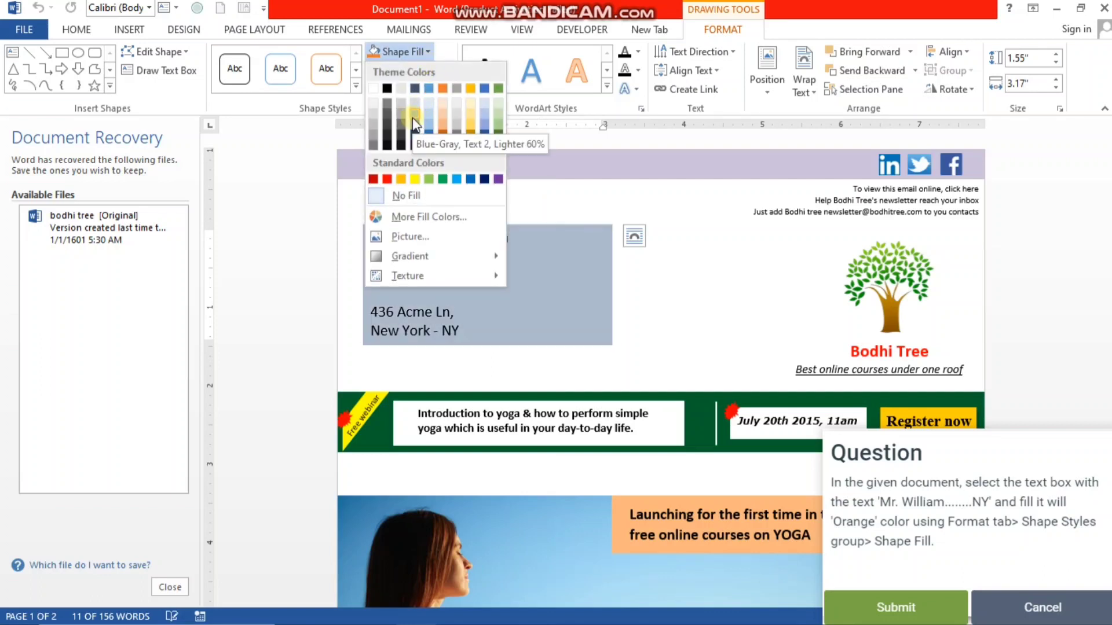
{"action": "left_click", "coordinate": [442, 123]}
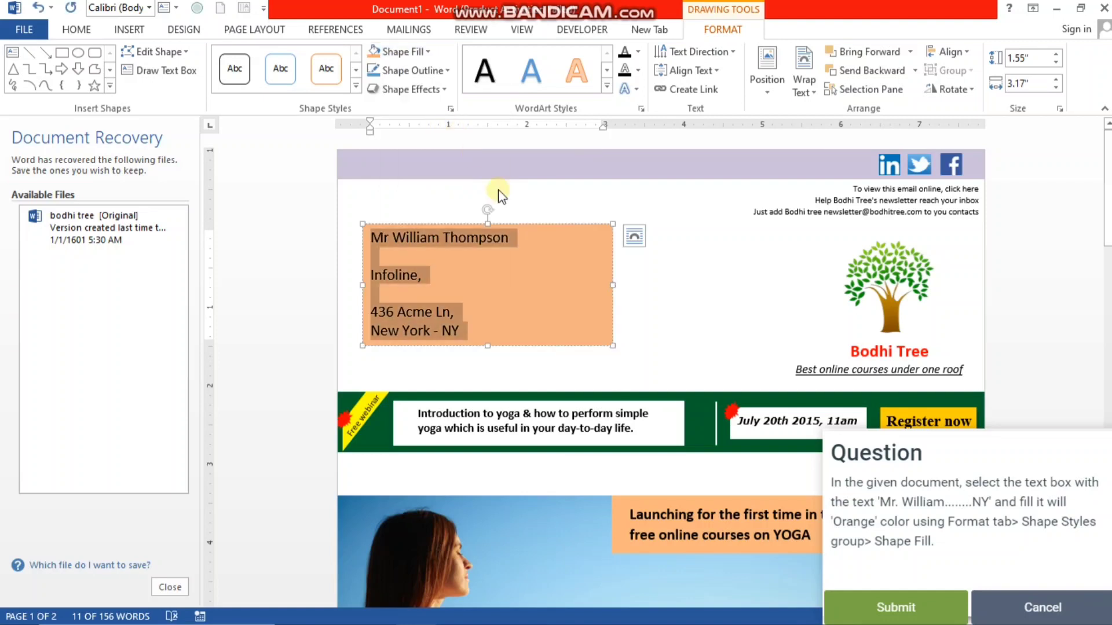
- Submit the text box fill answer, start the fourth question about the borderless table, and dismiss the Office activation notice
{"action": "left_click", "coordinate": [908, 609]}
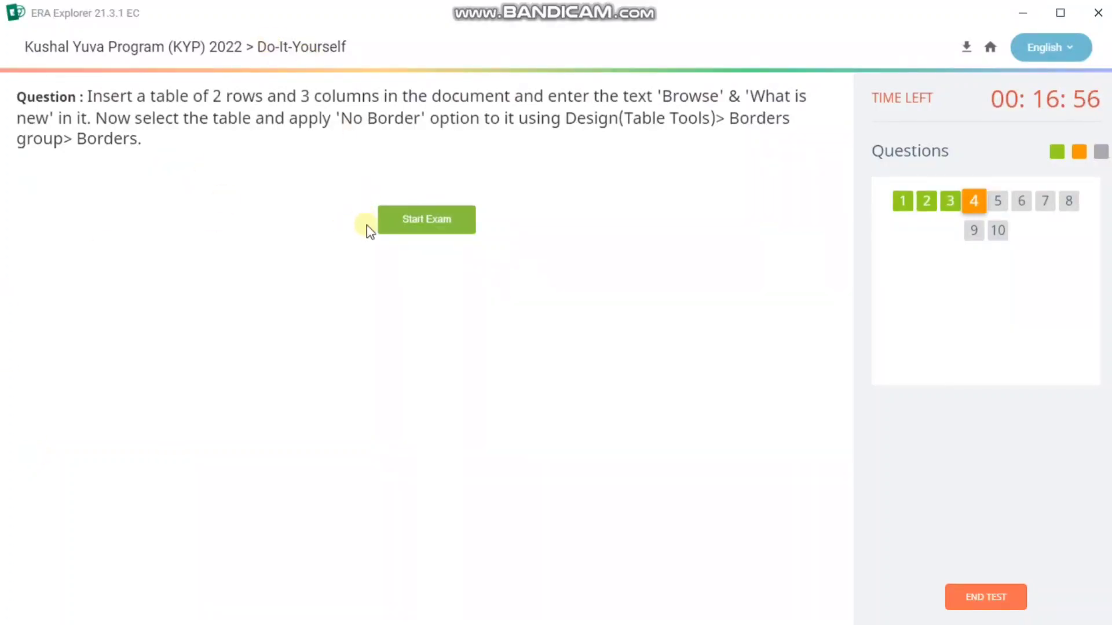
{"action": "left_click", "coordinate": [407, 223]}
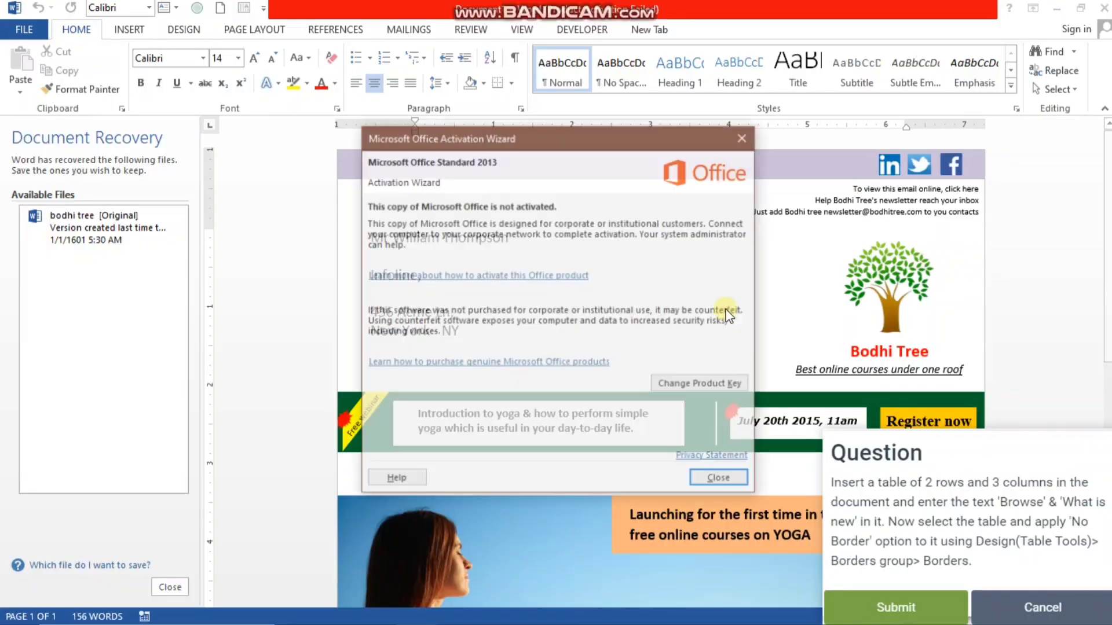
{"action": "left_click", "coordinate": [721, 481]}
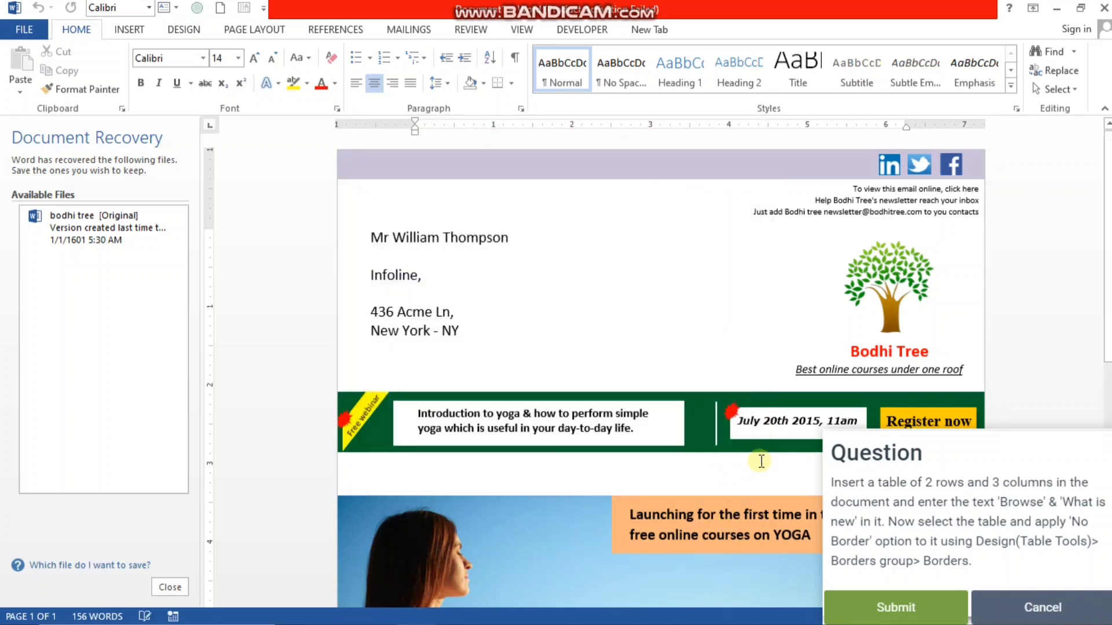
- Insert a table with two columns and three rows at the start of the newsletter and place the cursor in its first cell
{"action": "left_click", "coordinate": [132, 30]}
{"action": "left_click", "coordinate": [112, 92]}
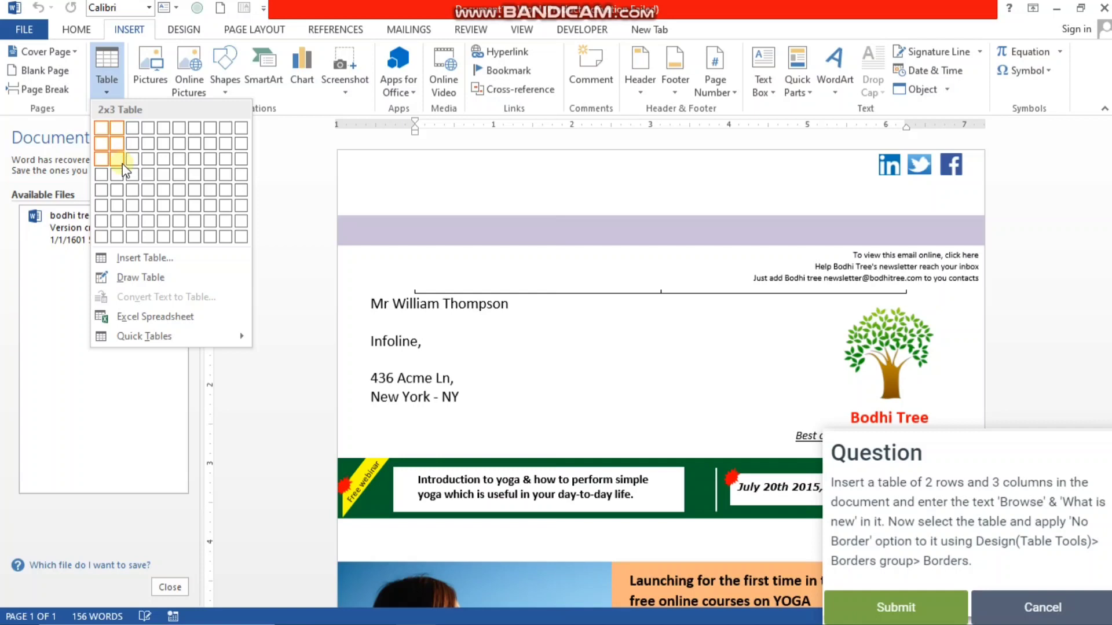
{"action": "left_click", "coordinate": [123, 165]}
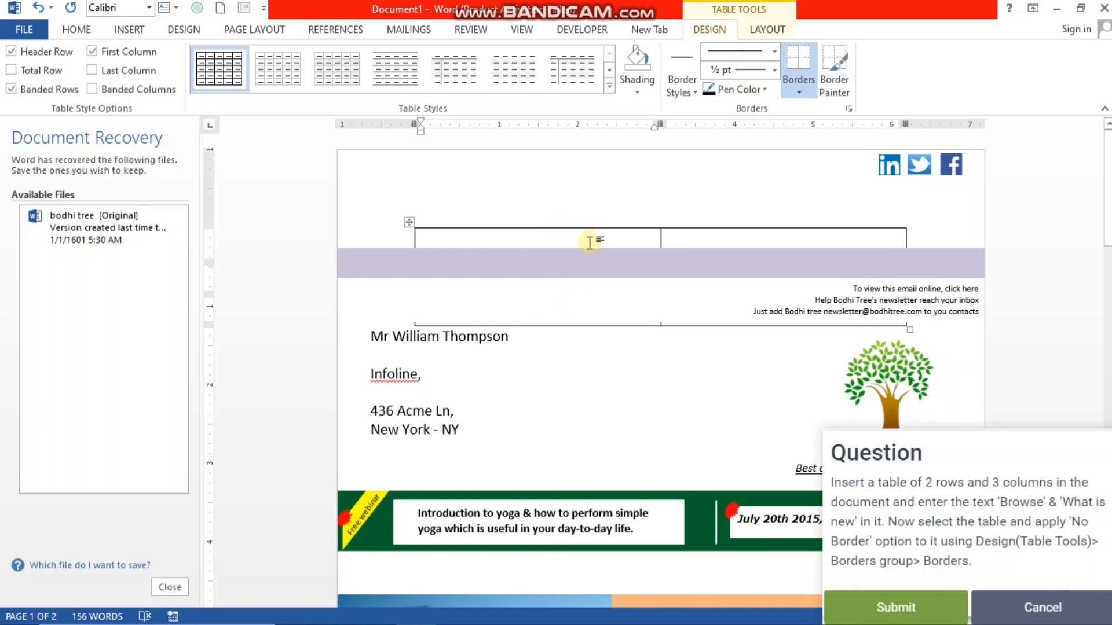
{"action": "triple_click", "coordinate": [618, 300]}
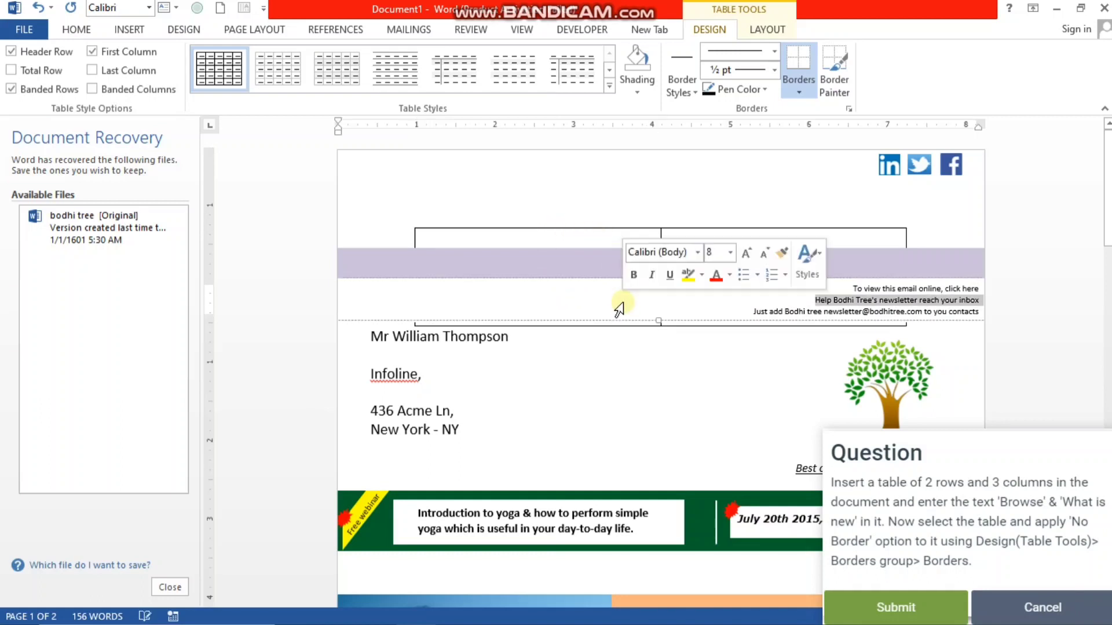
{"action": "left_click", "coordinate": [594, 235]}
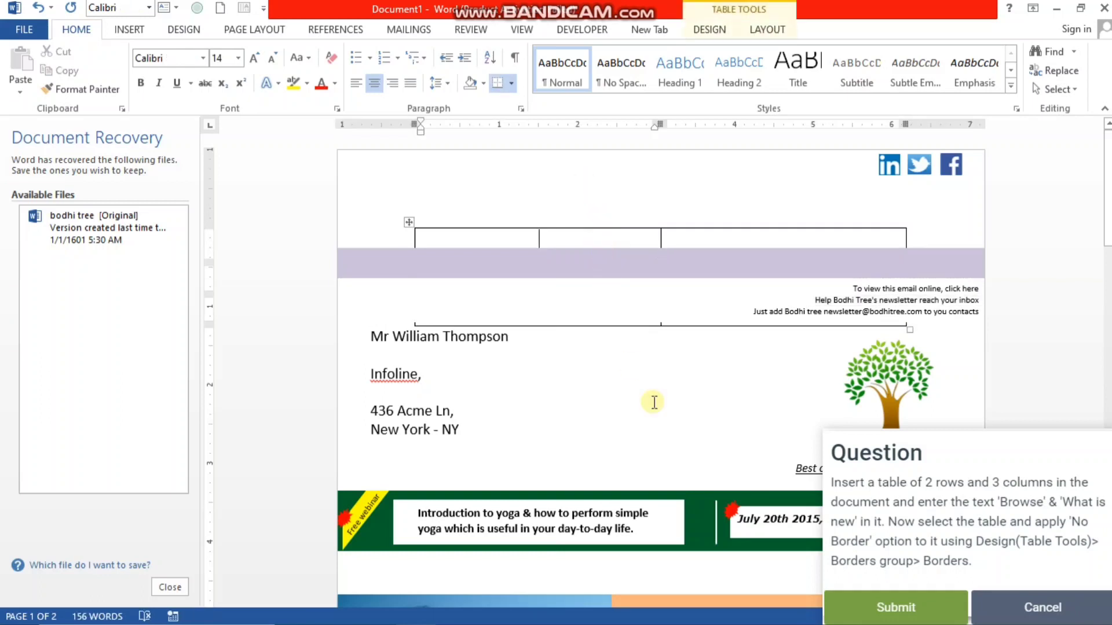
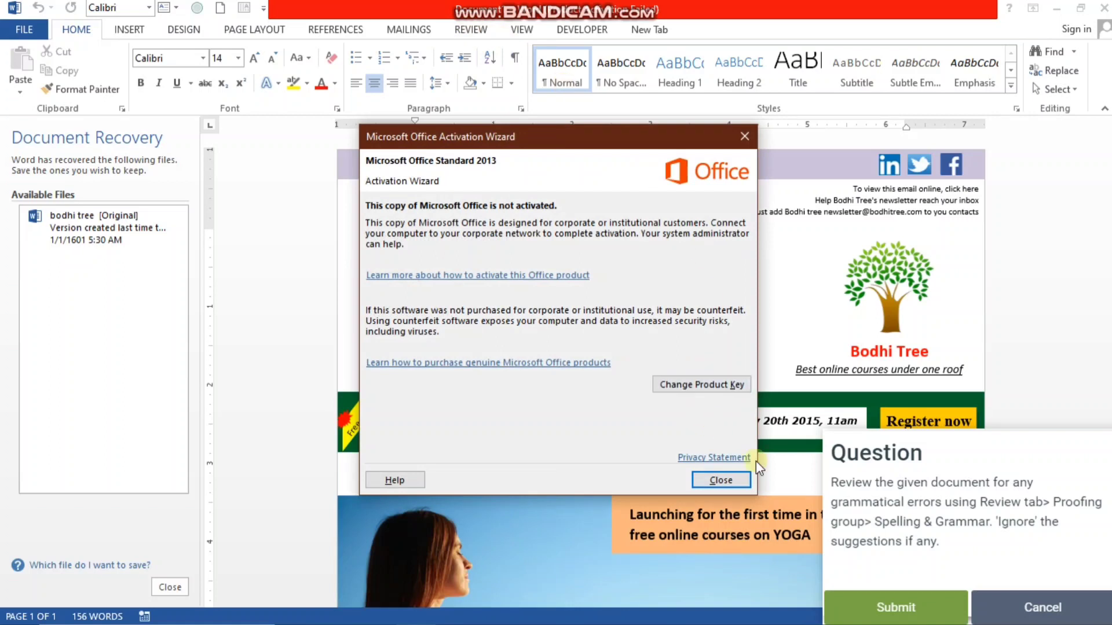
- Dismiss the Office activation notice and run the Spelling & Grammar check on the newsletter, ignoring the suggestion for "Infoline"
{"action": "left_click", "coordinate": [721, 480]}
{"action": "left_click", "coordinate": [472, 30]}
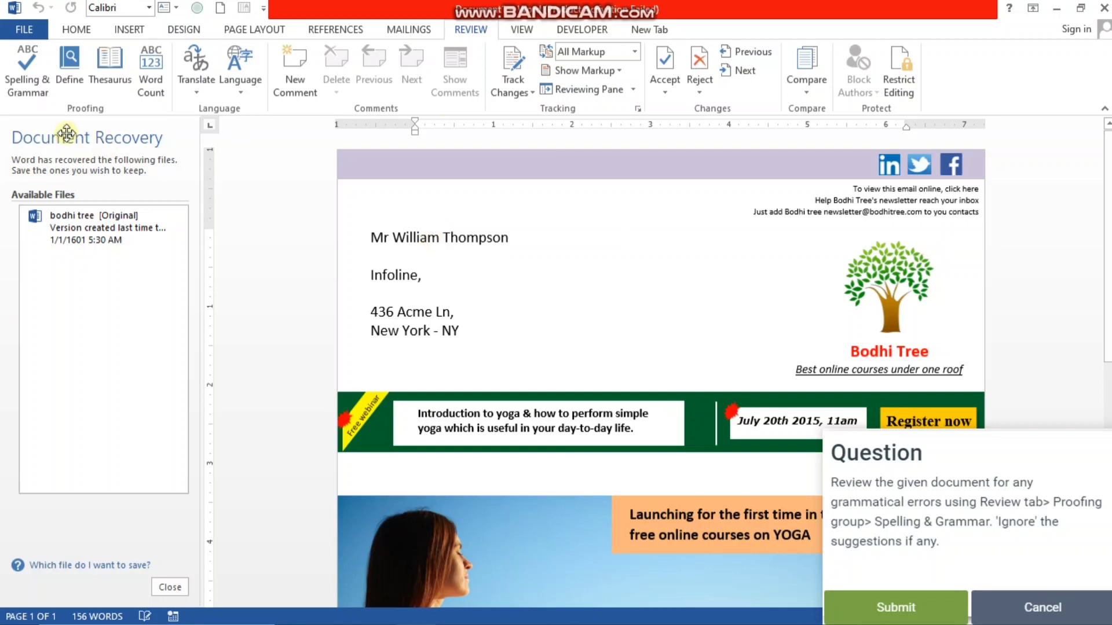
{"action": "left_click", "coordinate": [25, 84]}
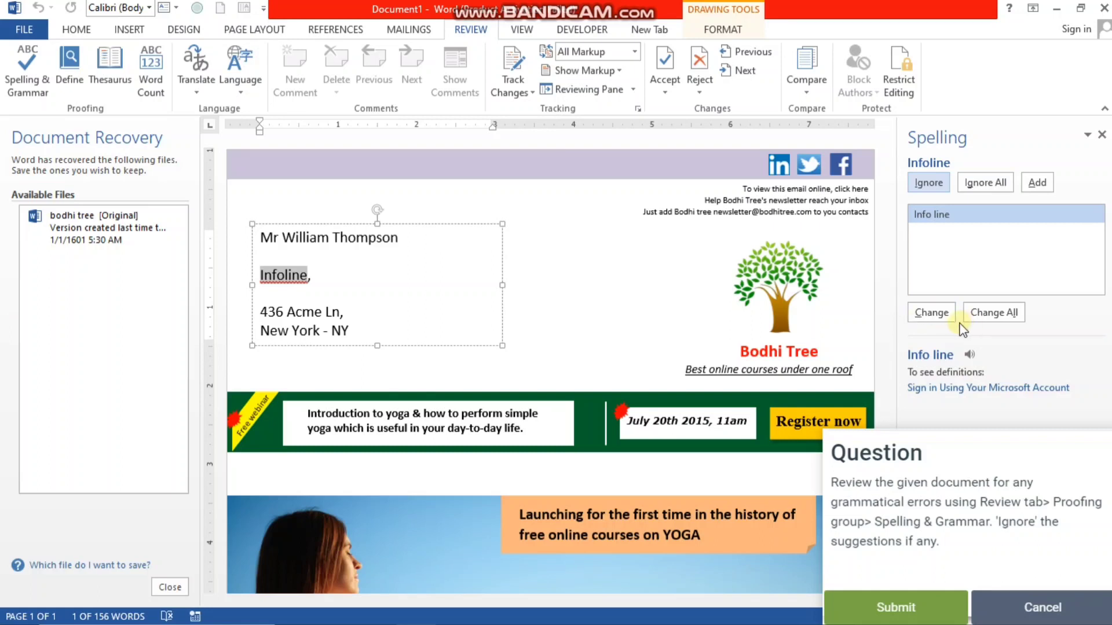
{"action": "left_click", "coordinate": [925, 183]}
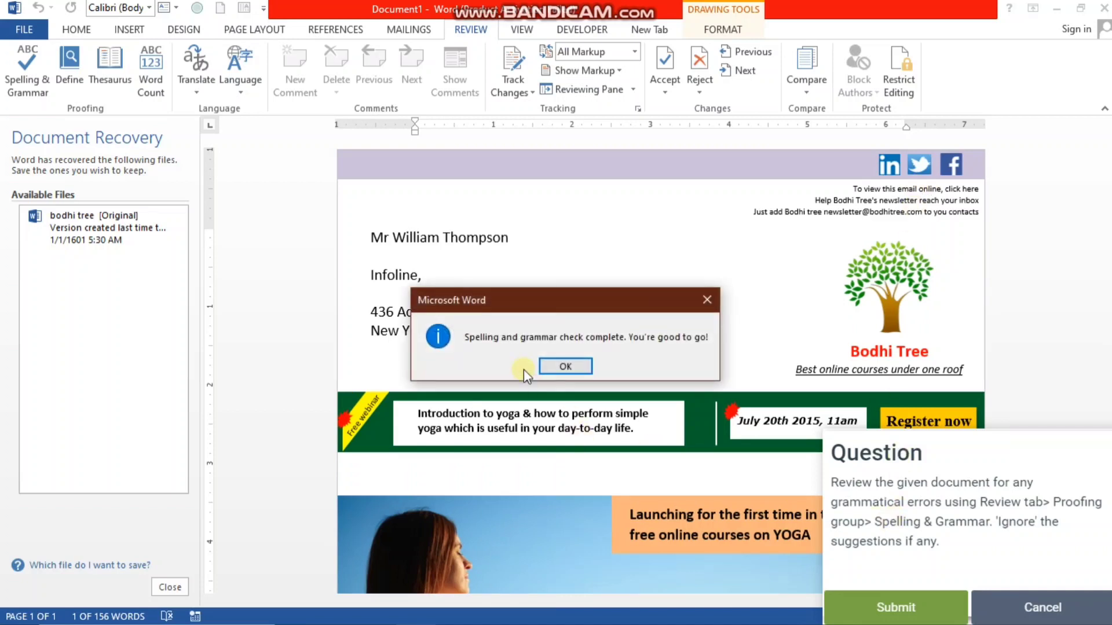
{"action": "left_click", "coordinate": [558, 366]}
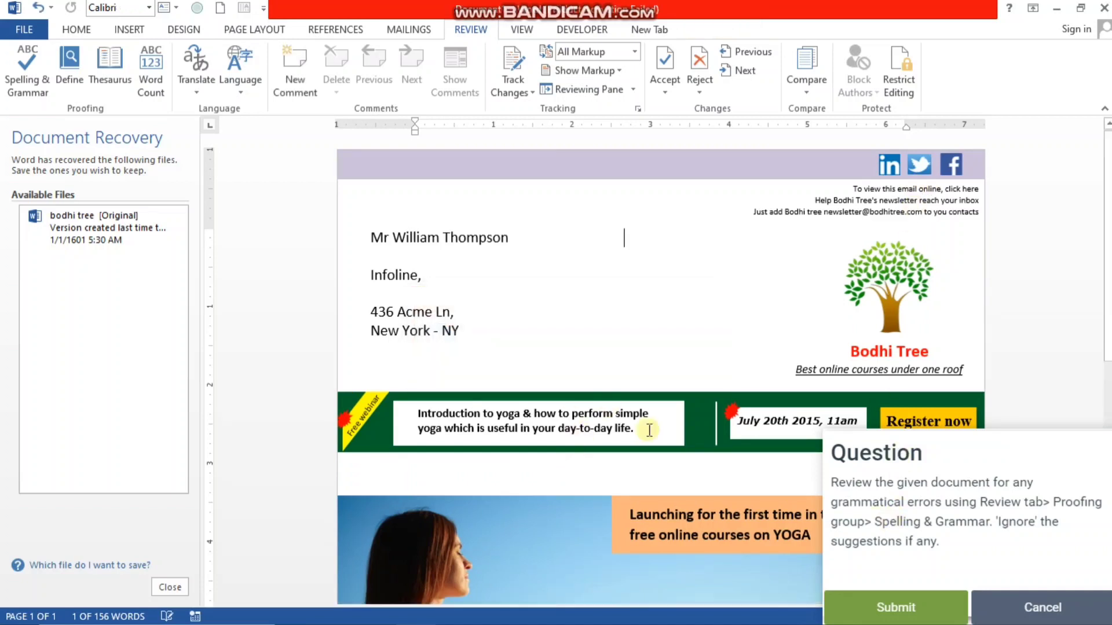
- Submit the spelling check answer, start the sixth question about PDF publishing, and dismiss the Office activation notice
{"action": "left_click", "coordinate": [858, 606]}
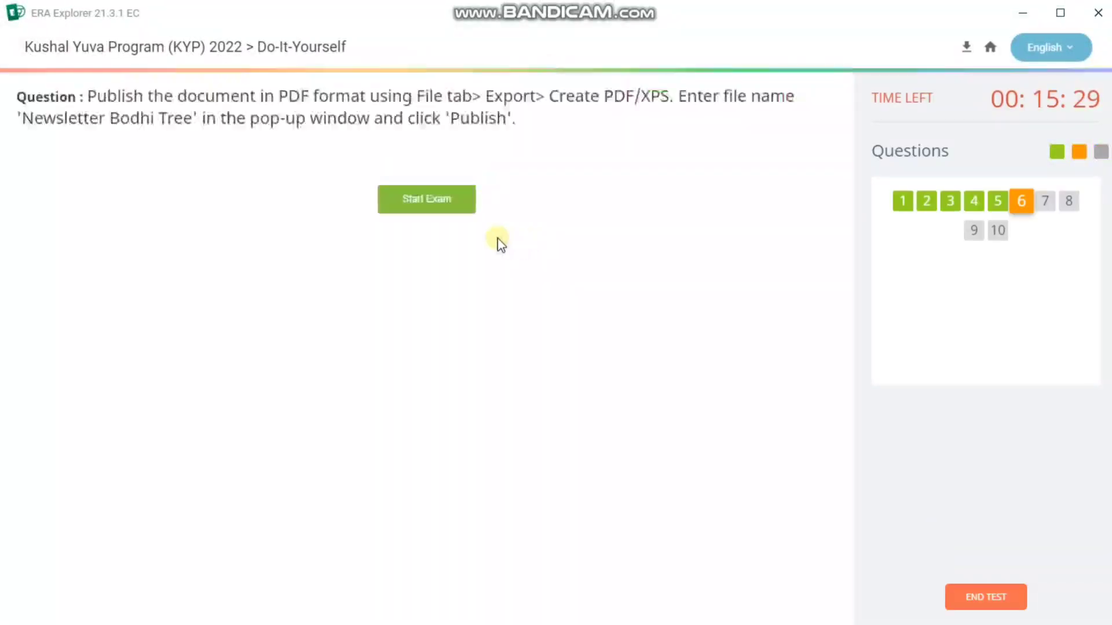
{"action": "left_click", "coordinate": [432, 207]}
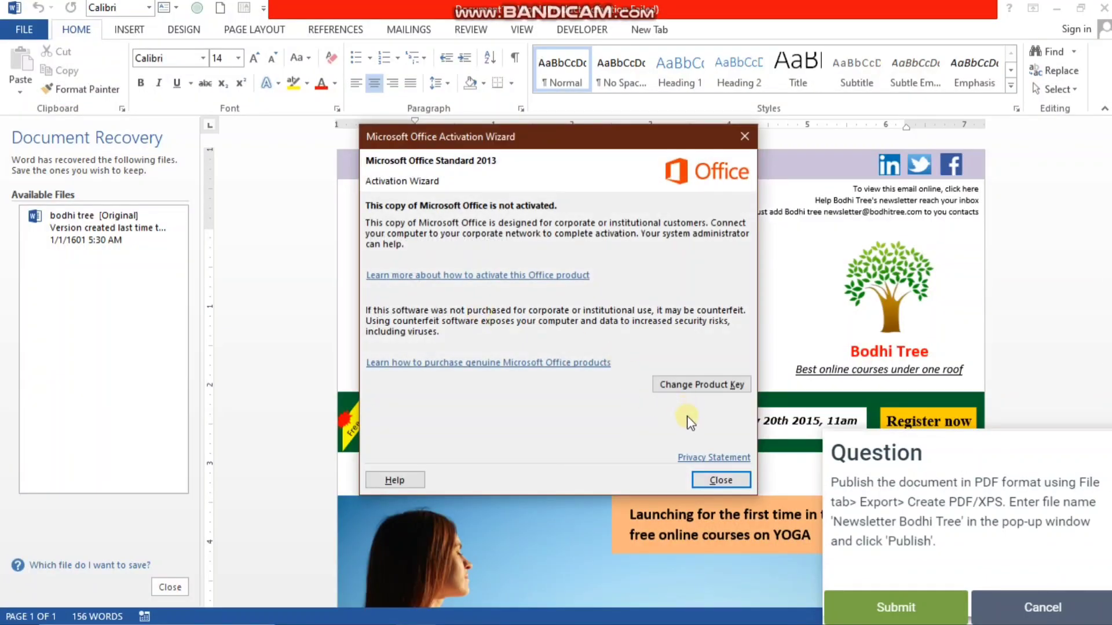
{"action": "left_click", "coordinate": [721, 480]}
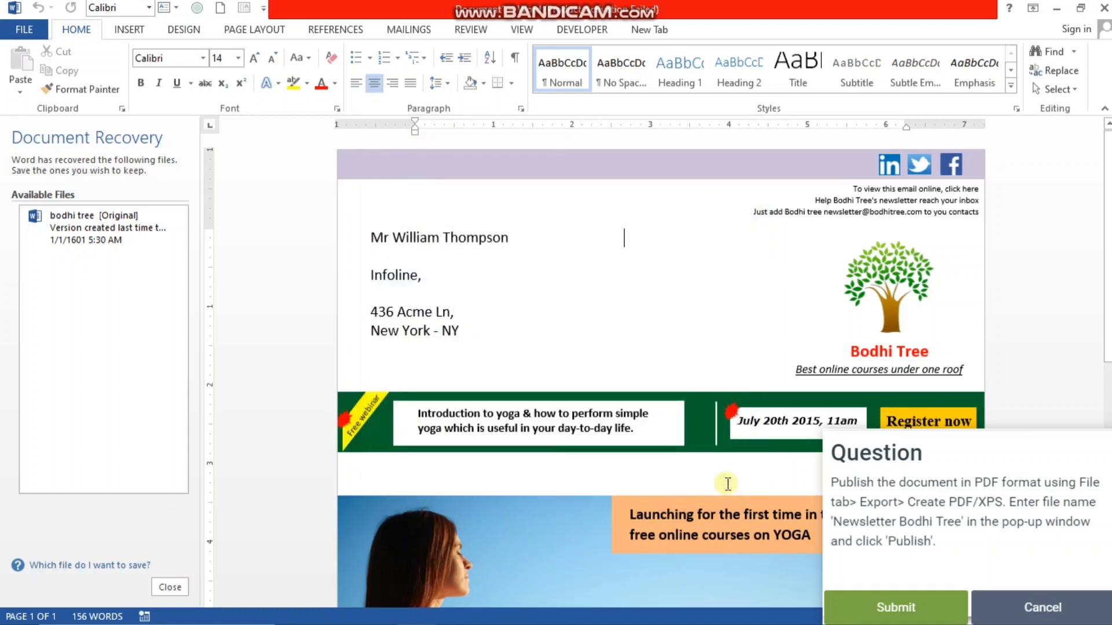
- Start exporting the newsletter as a PDF/XPS document and clear the suggested file name
{"action": "left_click", "coordinate": [25, 29]}
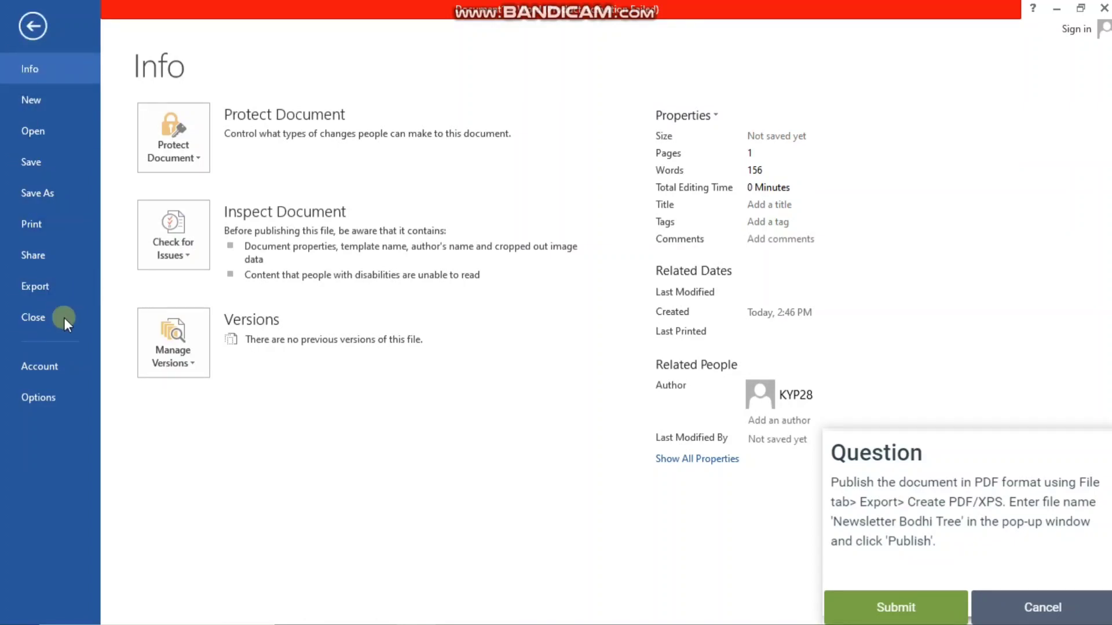
{"action": "left_click", "coordinate": [44, 286]}
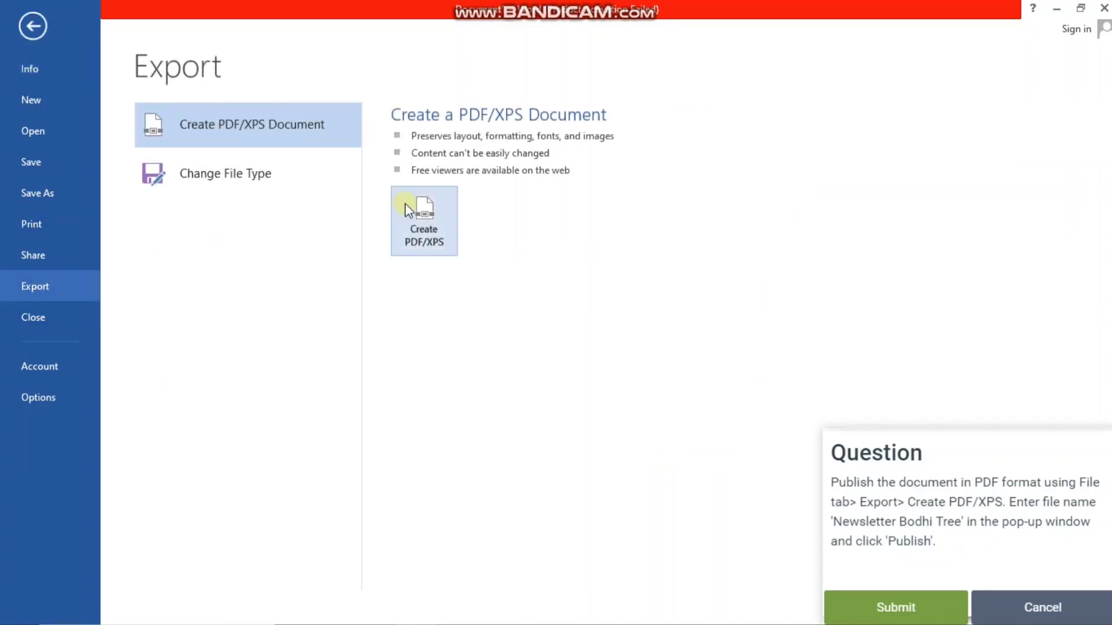
{"action": "left_click", "coordinate": [423, 214]}
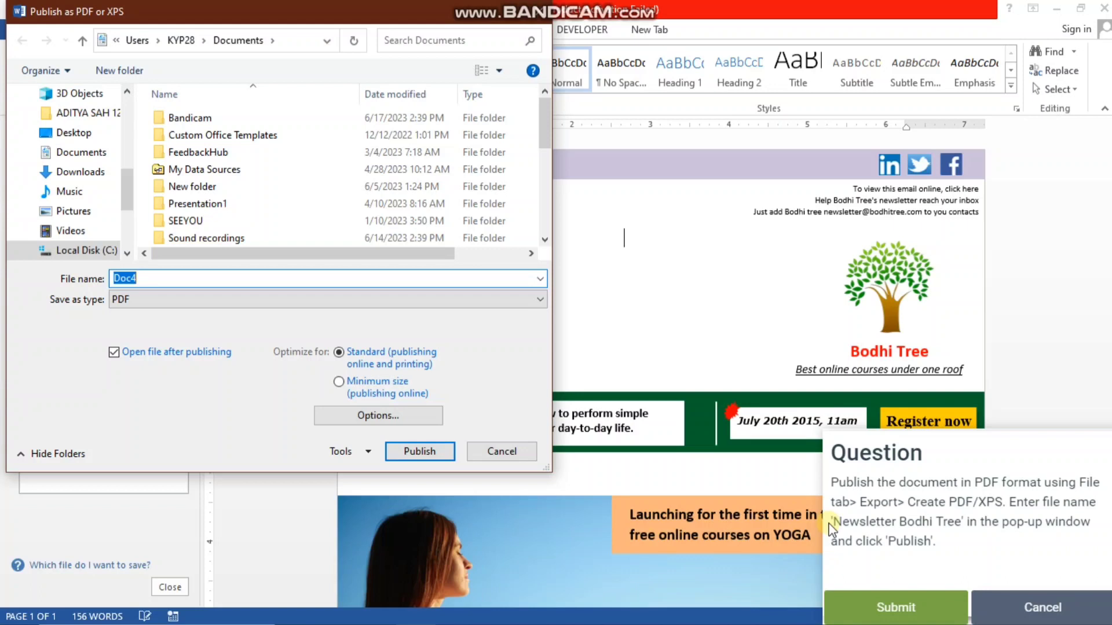
{"action": "key", "text": "BackSpace"}
{"action": "left_click_drag", "start_coordinate": [832, 520], "coordinate": [293, 278]}
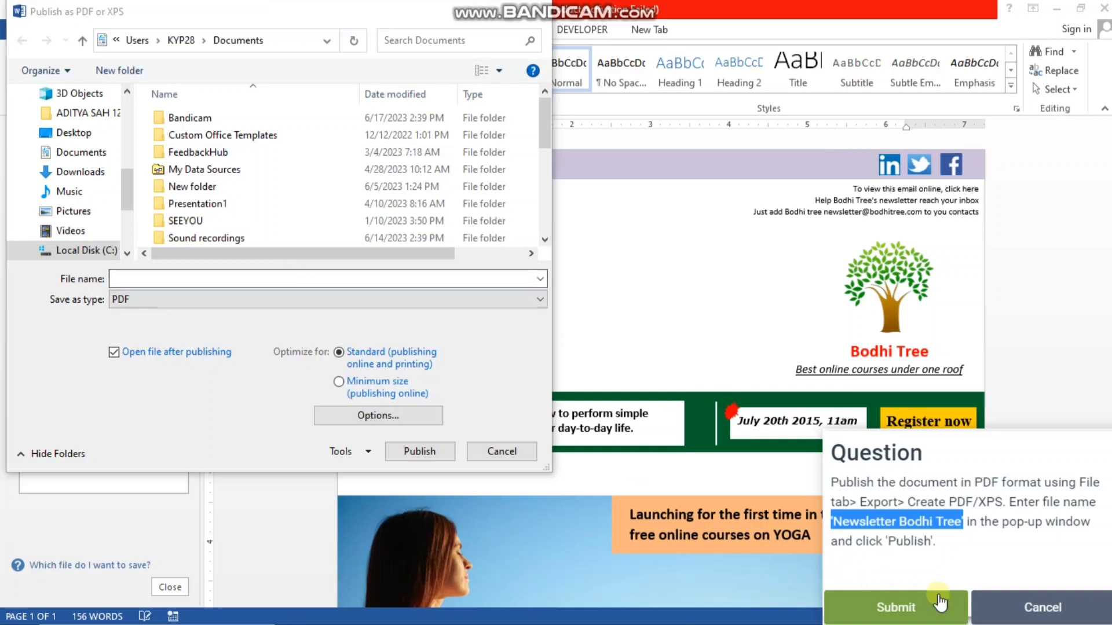
{"action": "left_click_drag", "start_coordinate": [845, 521], "coordinate": [326, 282]}
{"action": "left_click_drag", "start_coordinate": [886, 517], "coordinate": [363, 280]}
{"action": "left_click_drag", "start_coordinate": [883, 520], "coordinate": [256, 275]}
{"action": "left_click", "coordinate": [256, 275]}
{"action": "left_click", "coordinate": [256, 275]}
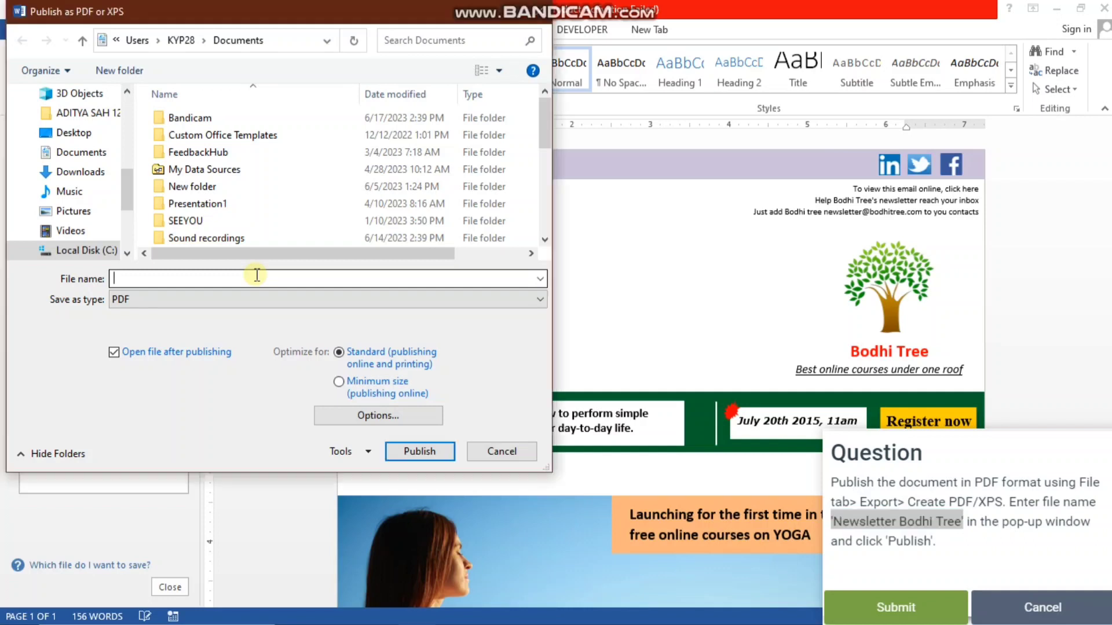
{"action": "type", "text": "bo"}
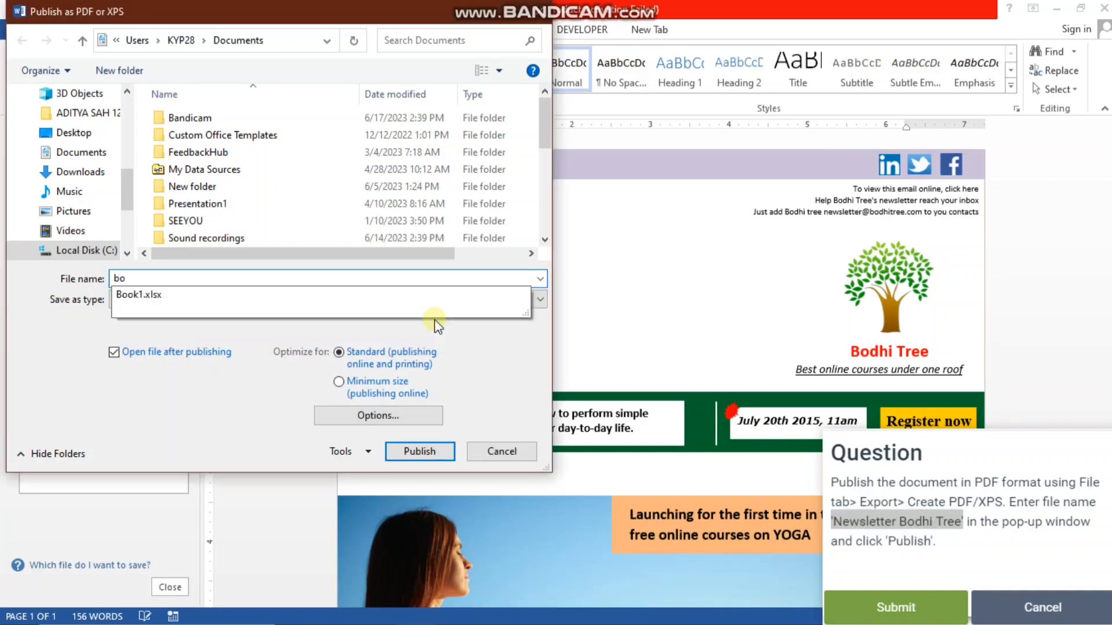
{"action": "key", "text": "BackSpace"}
{"action": "key", "text": "BackSpace"}
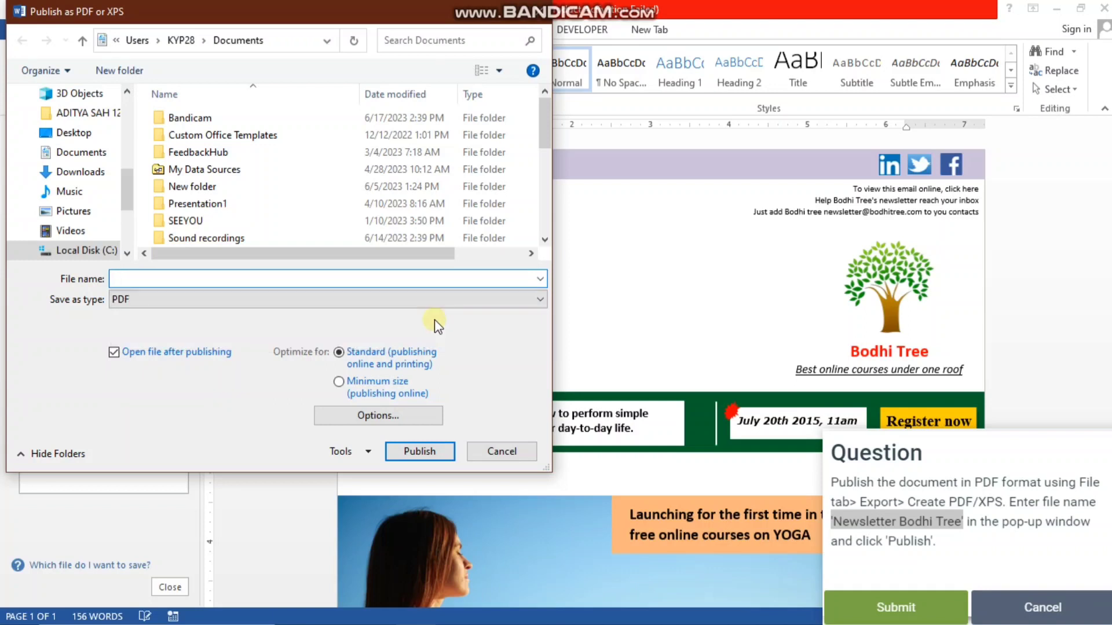
- Name the PDF file "newsletter bodhi" and publish it to the Documents folder
{"action": "type", "text": "n"}
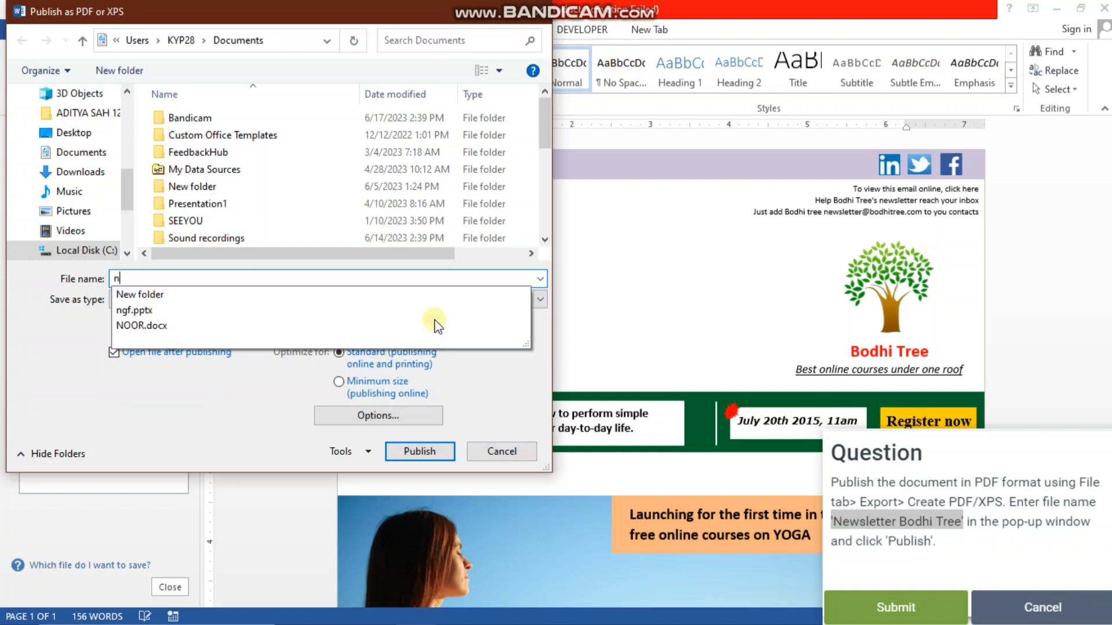
{"action": "type", "text": "ewsle"}
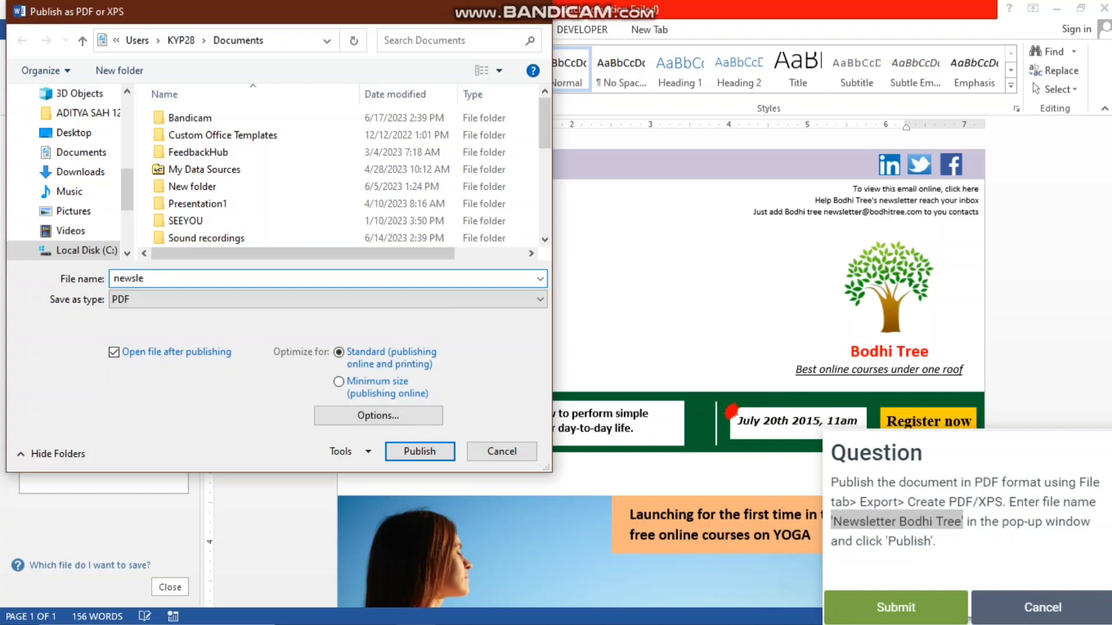
{"action": "type", "text": "tter bodhi tree"}
{"action": "left_click", "coordinate": [419, 451]}
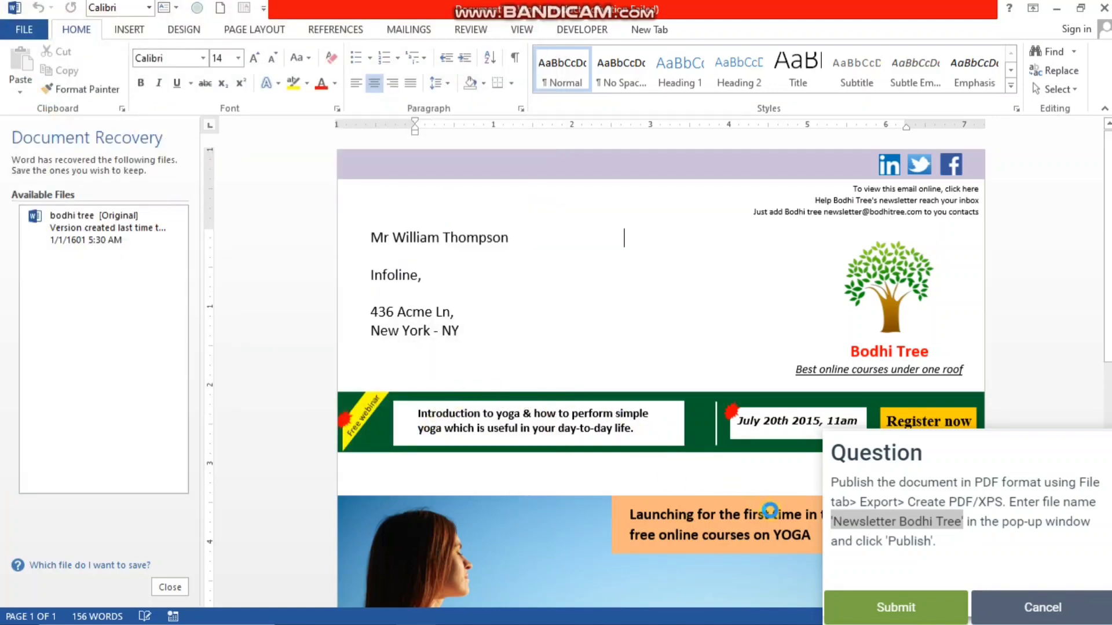
- Submit the PDF answer, start the seventh question about the digital signature, dismiss the activation notice, and widen the question pane
{"action": "left_click", "coordinate": [868, 615]}
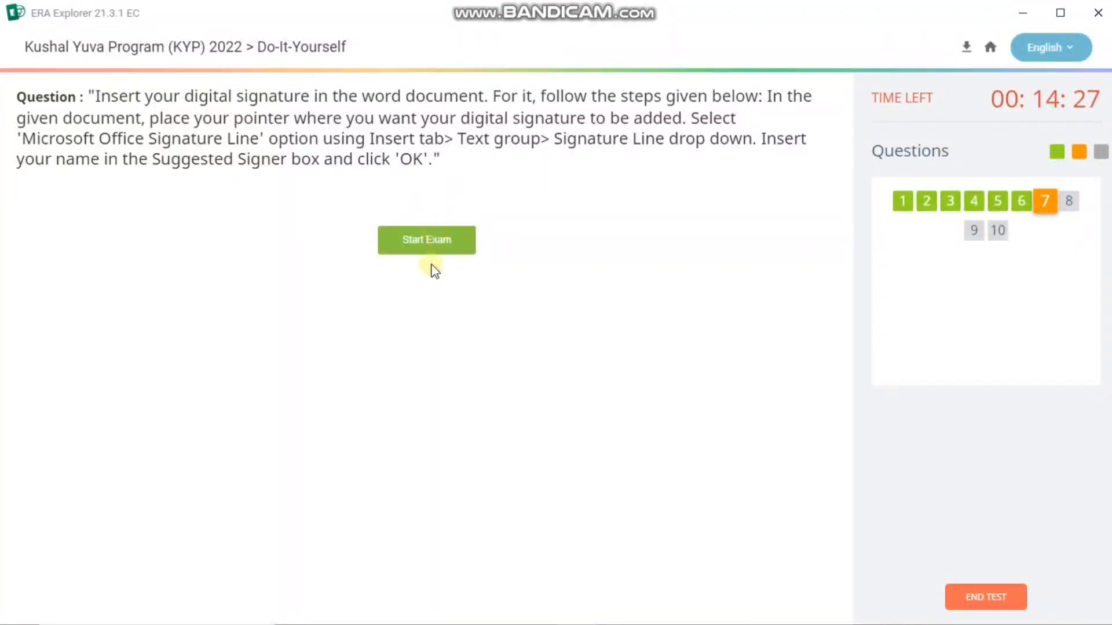
{"action": "left_click", "coordinate": [429, 247]}
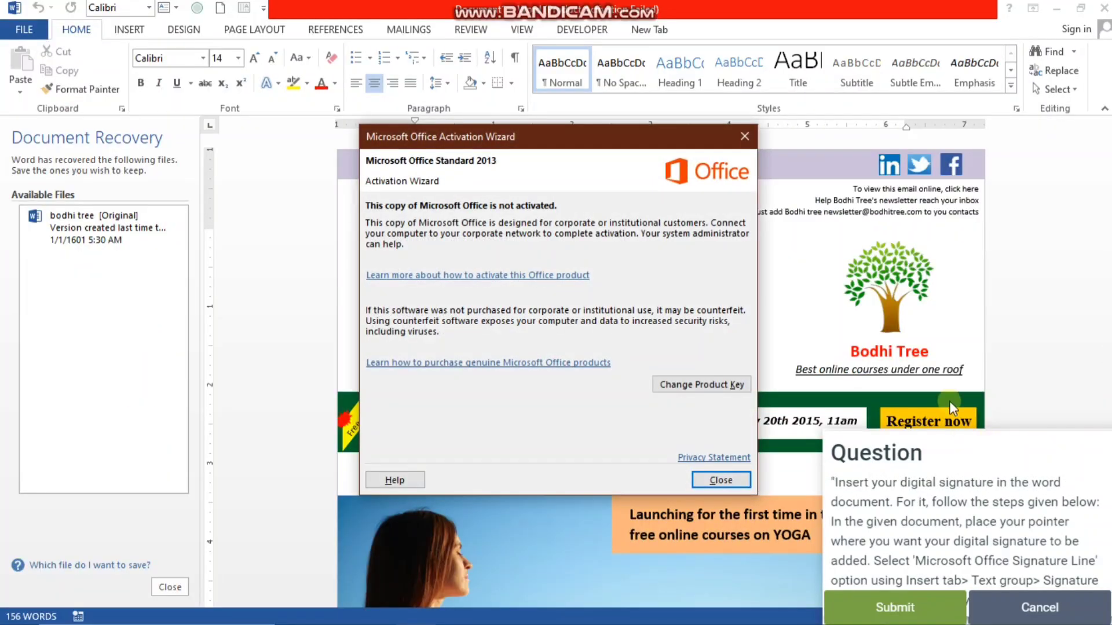
{"action": "left_click", "coordinate": [719, 480]}
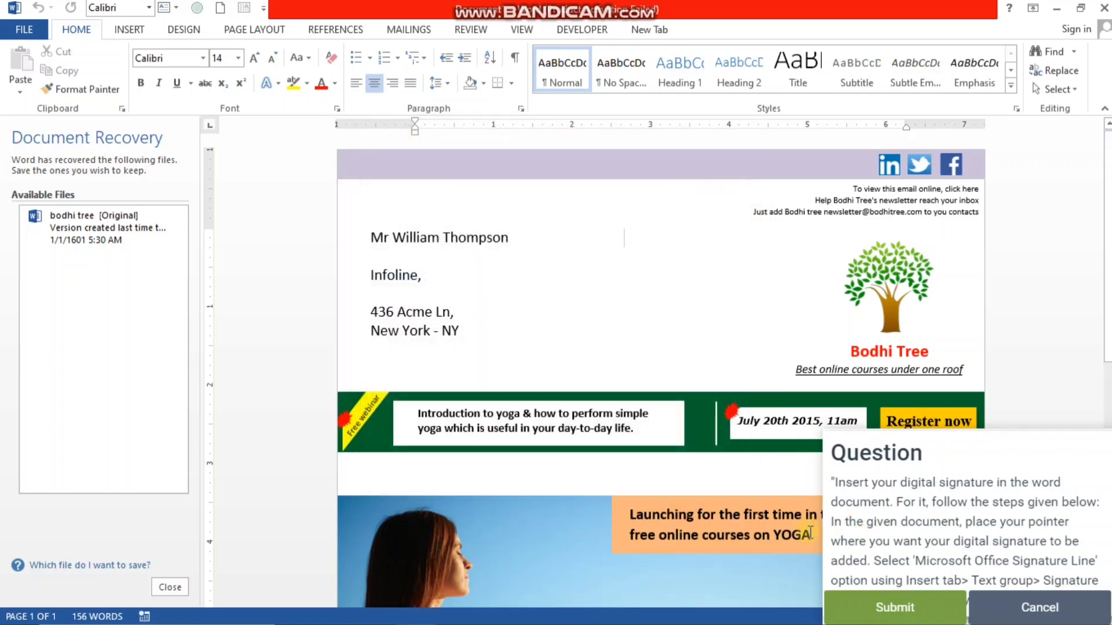
{"action": "left_click_drag", "start_coordinate": [823, 529], "coordinate": [388, 530]}
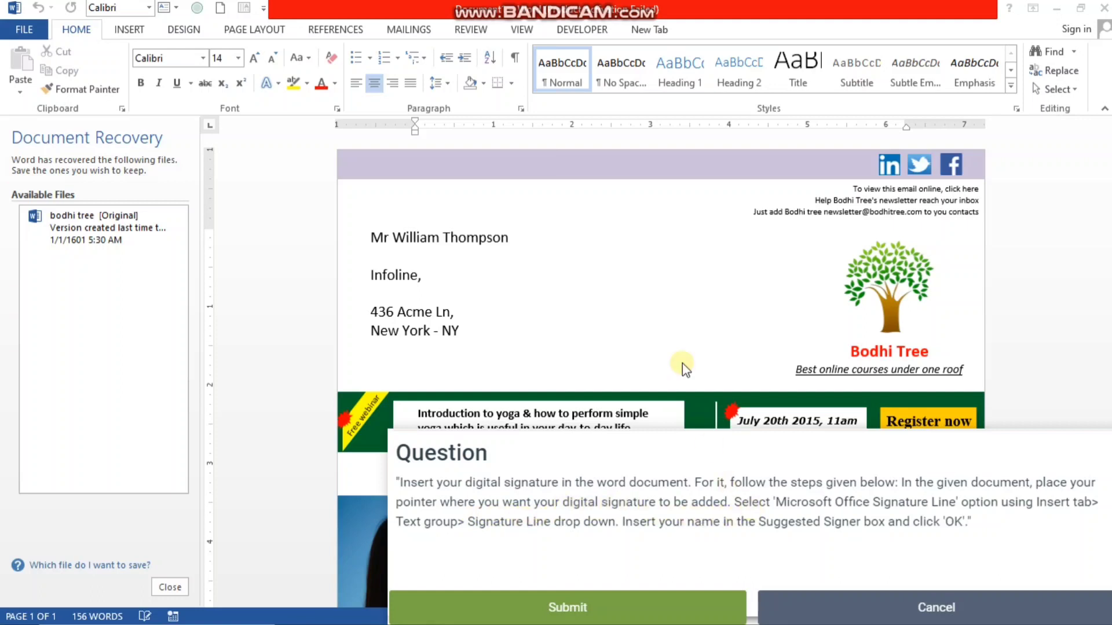
- Insert a Microsoft Office signature line beside the address block with suggested signer "uyyuj" and title "juj"
{"action": "left_click", "coordinate": [547, 221]}
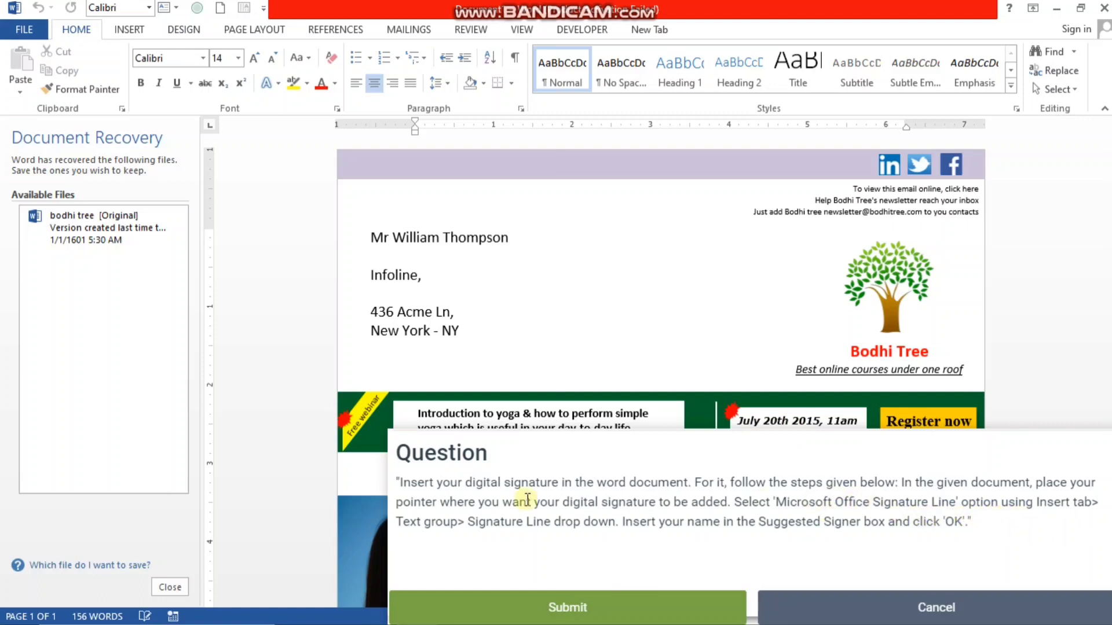
{"action": "left_click", "coordinate": [132, 34]}
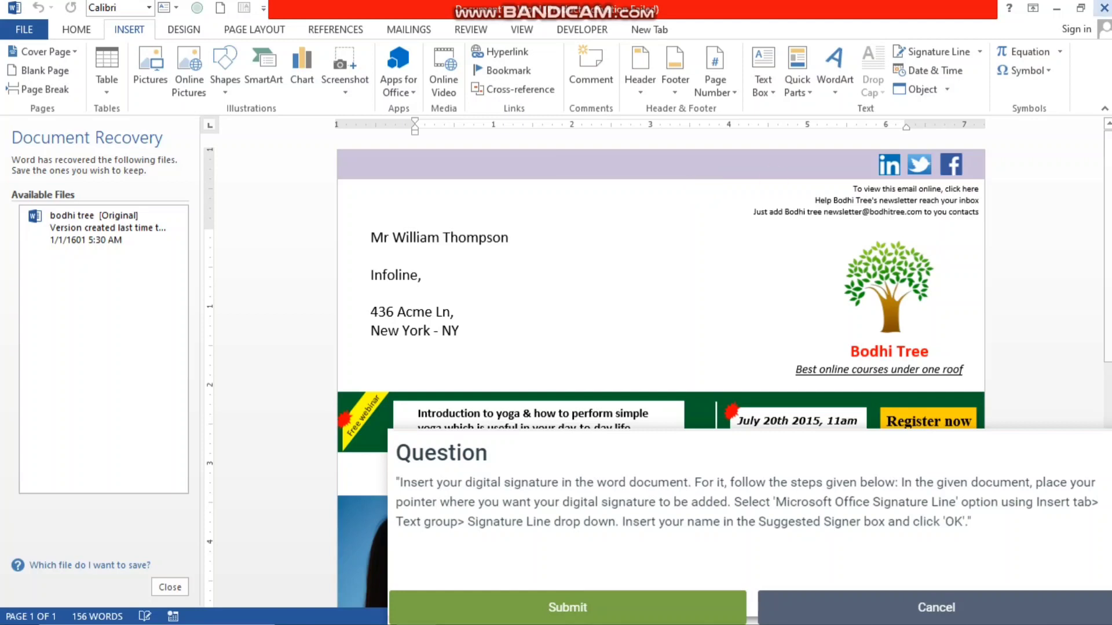
{"action": "left_click", "coordinate": [981, 52]}
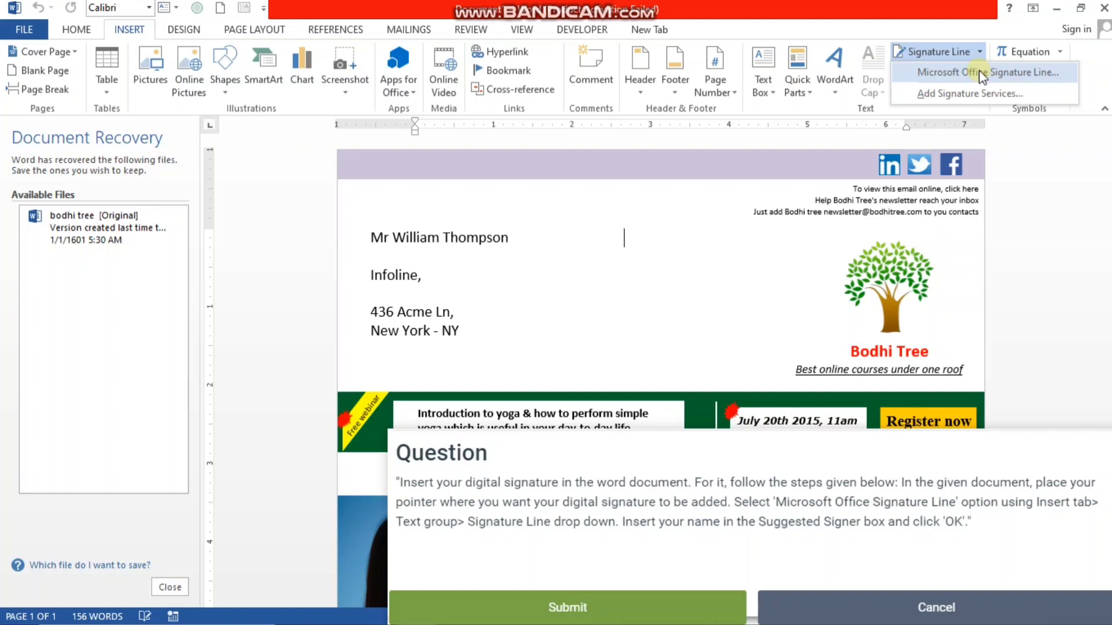
{"action": "left_click", "coordinate": [981, 73]}
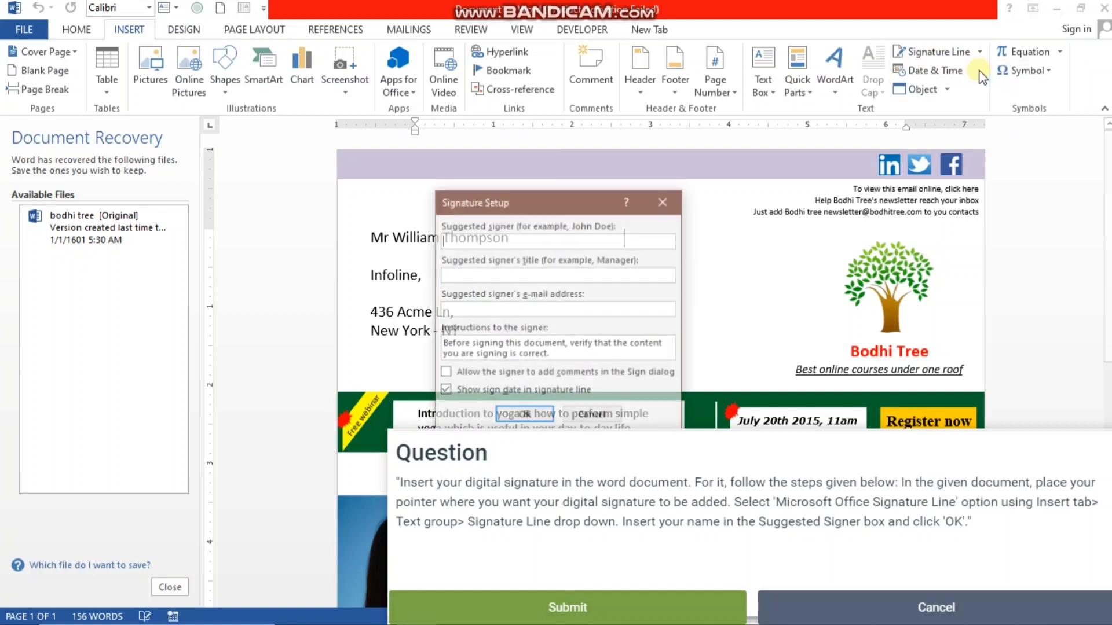
{"action": "left_click", "coordinate": [465, 242]}
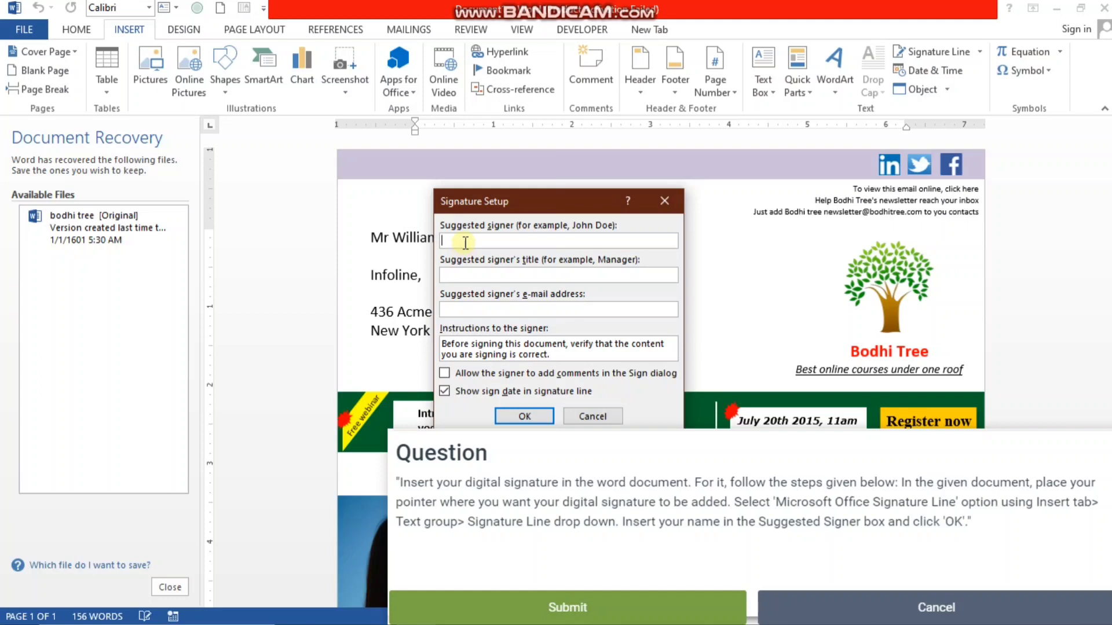
{"action": "type", "text": "uy"}
{"action": "type", "text": "yuj"}
{"action": "type", "text": "juj"}
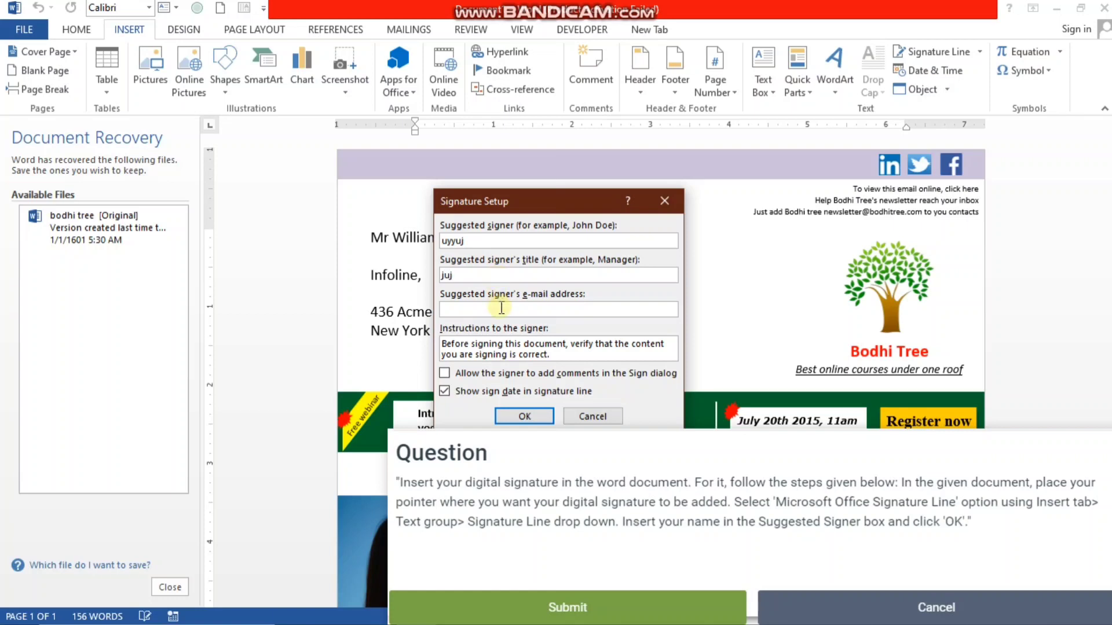
{"action": "left_click", "coordinate": [521, 416]}
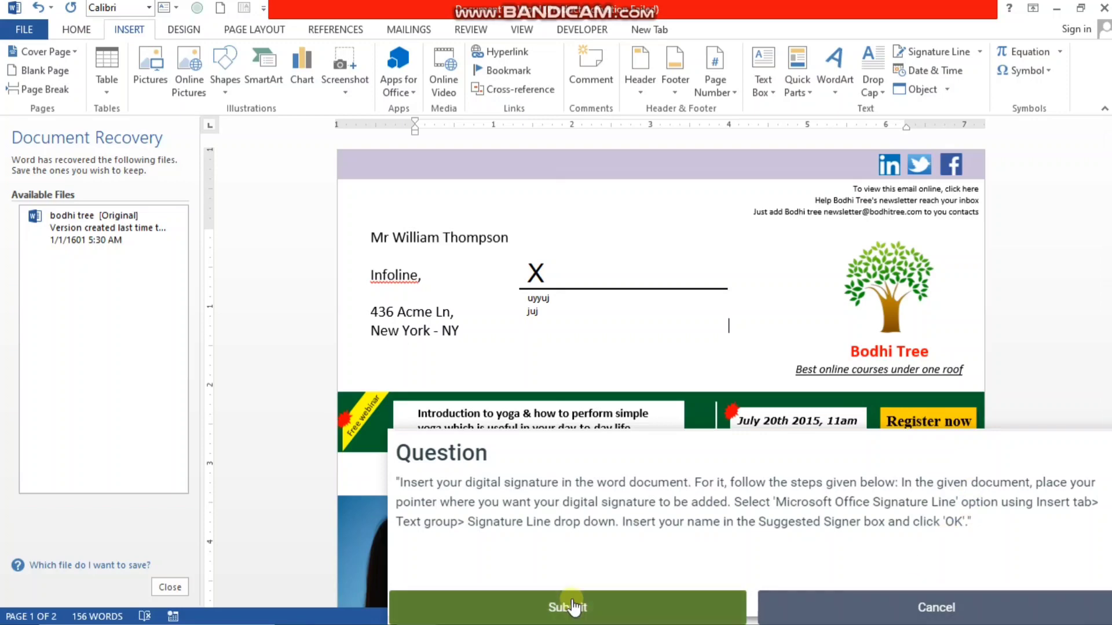
- Submit the signature line answer, start the eighth question about the zoom level, and dismiss the Office activation notice
{"action": "left_click", "coordinate": [569, 605]}
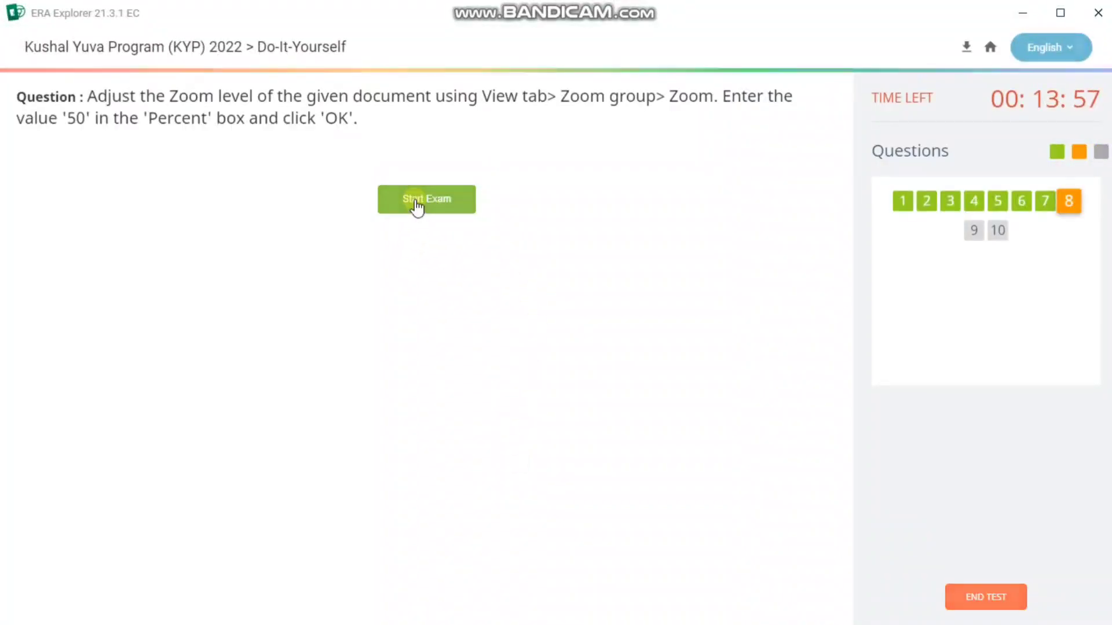
{"action": "left_click", "coordinate": [416, 203]}
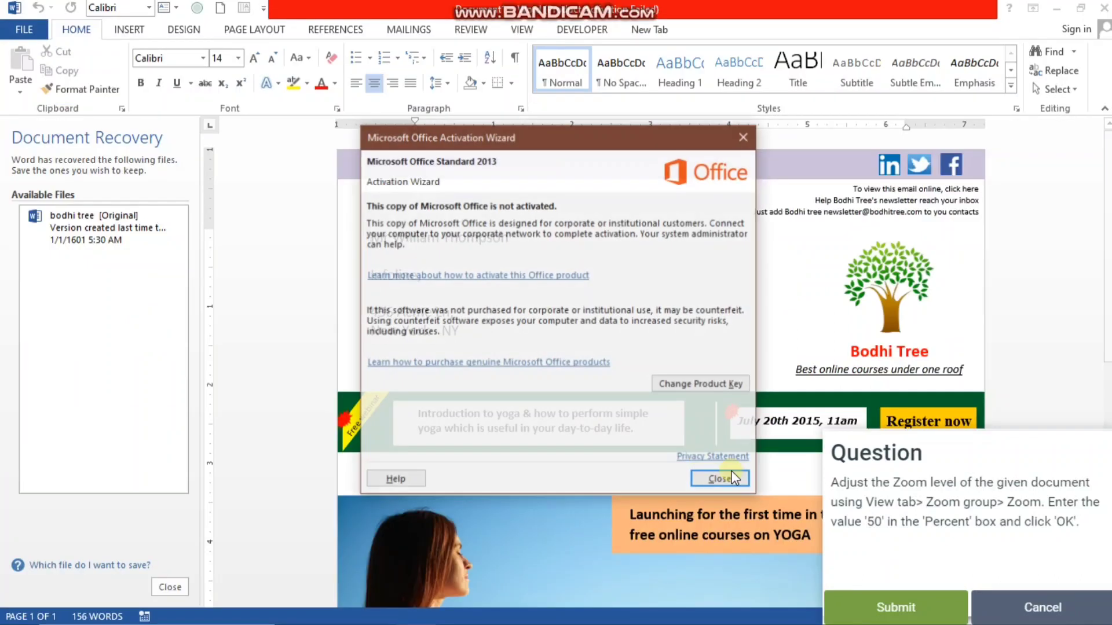
{"action": "left_click", "coordinate": [721, 480]}
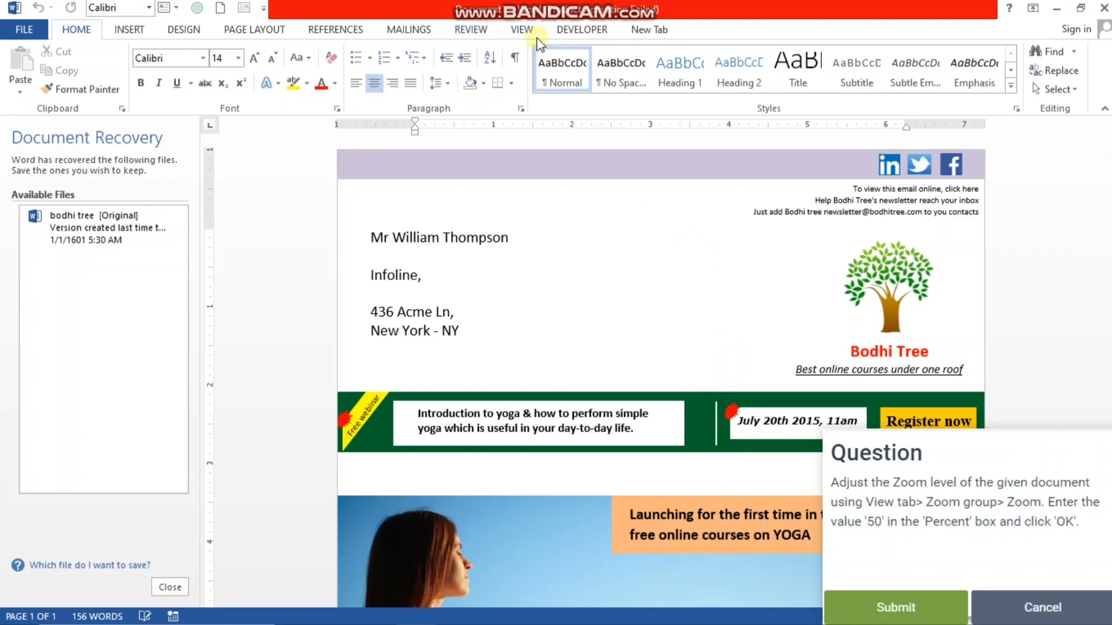
- Set the newsletter's zoom level to 50 percent through the Zoom dialog
{"action": "left_click", "coordinate": [522, 30]}
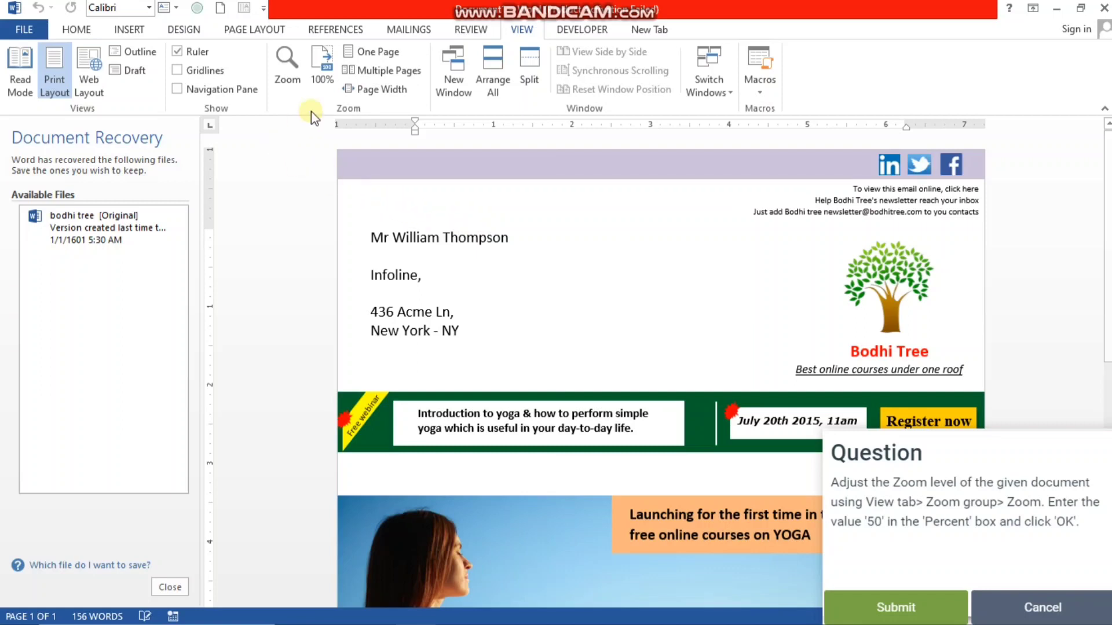
{"action": "left_click", "coordinate": [320, 74]}
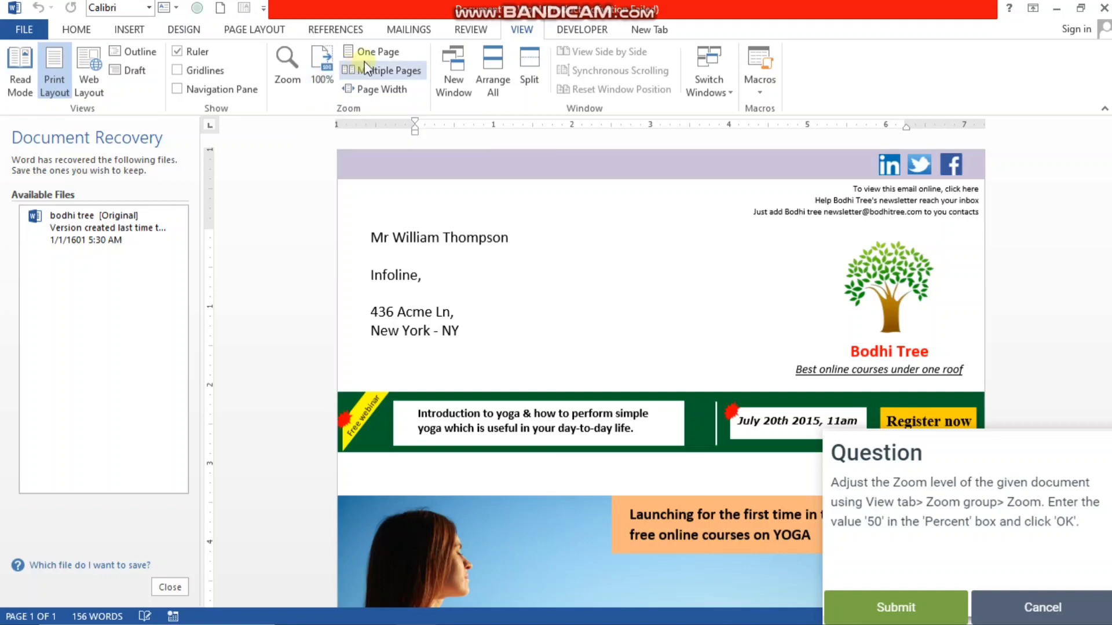
{"action": "left_click", "coordinate": [296, 71]}
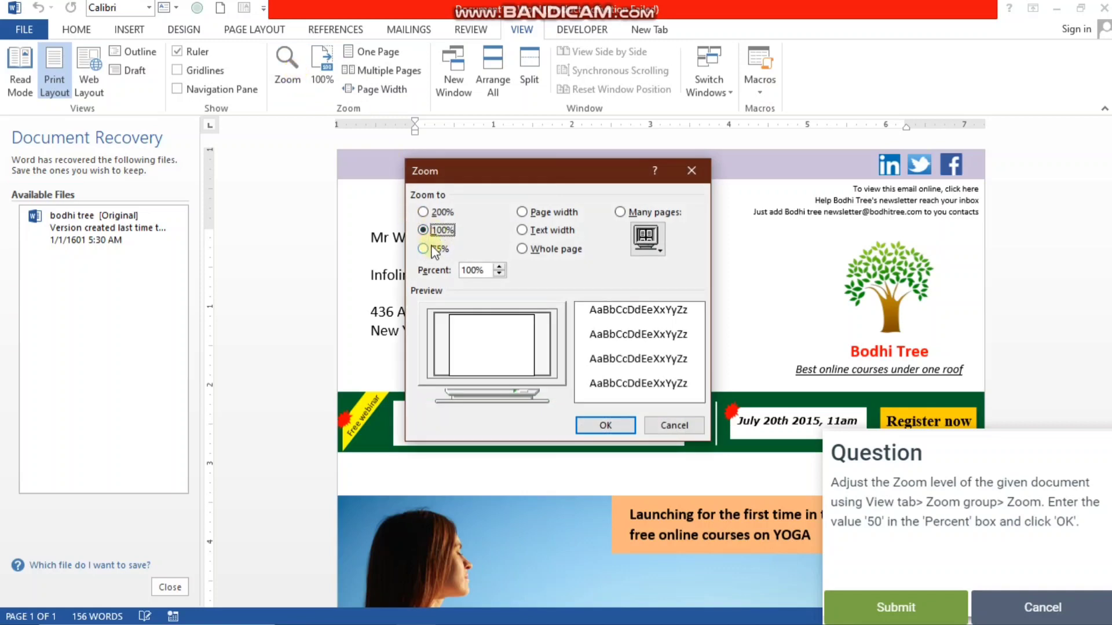
{"action": "left_click", "coordinate": [498, 267]}
{"action": "left_click", "coordinate": [498, 267]}
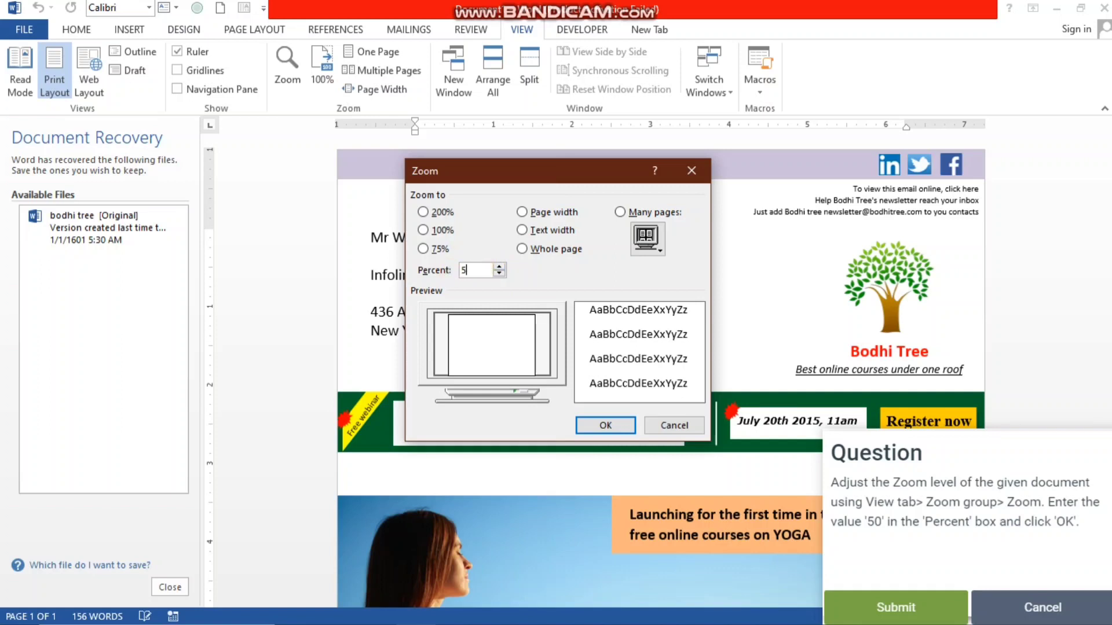
{"action": "key", "text": "Return"}
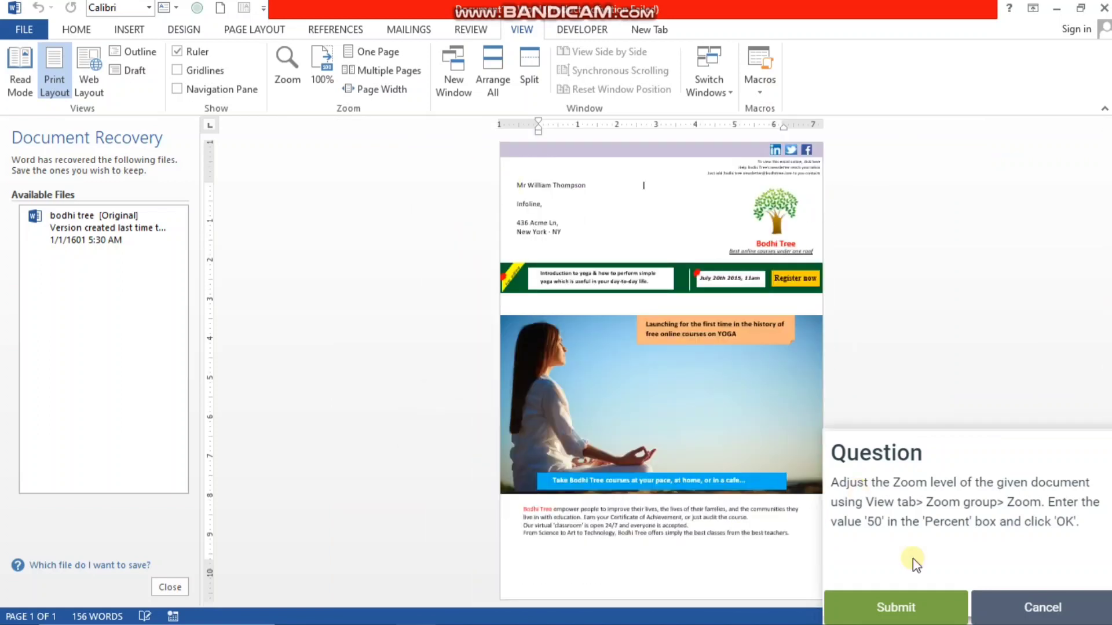
- Submit the zoom level answer, start the ninth question about grouping the picture icons, and dismiss the Office activation notice
{"action": "left_click", "coordinate": [914, 607]}
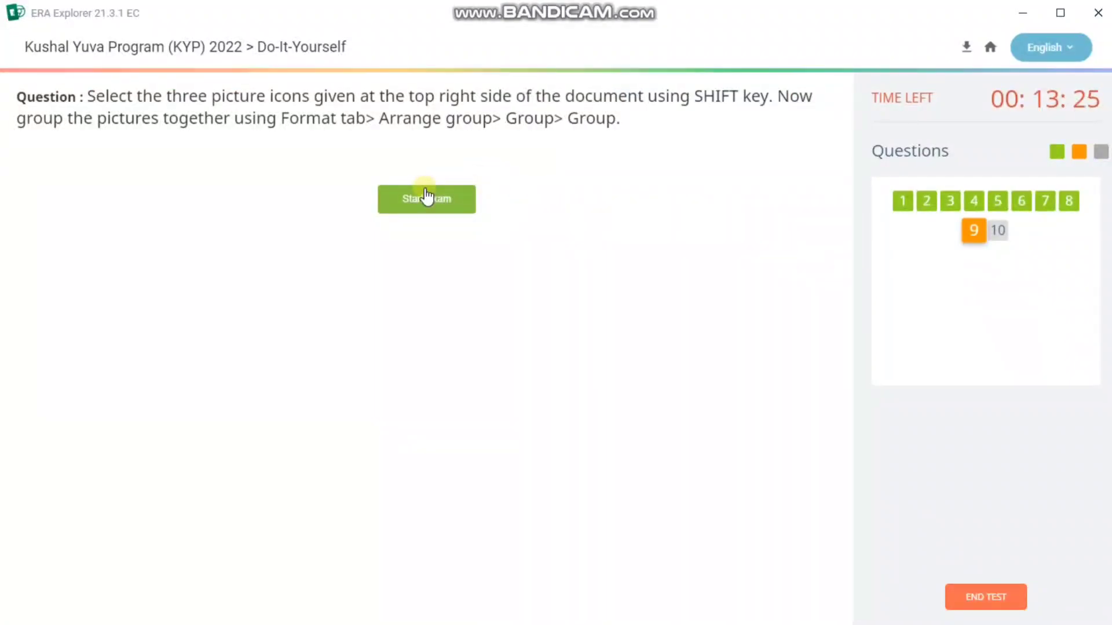
{"action": "left_click", "coordinate": [425, 195]}
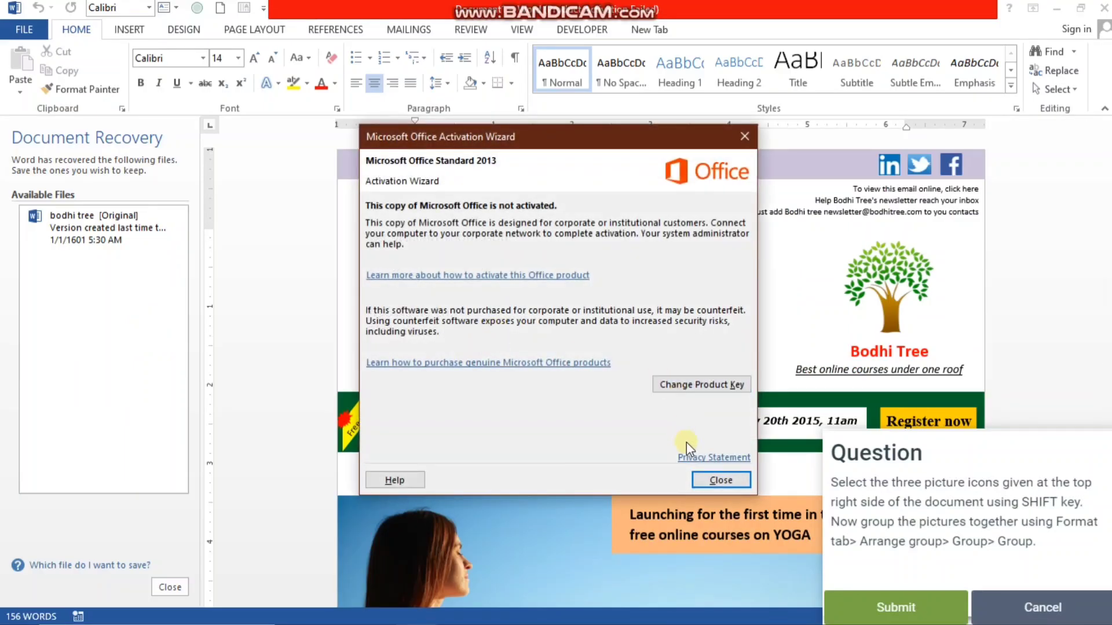
{"action": "left_click", "coordinate": [720, 480]}
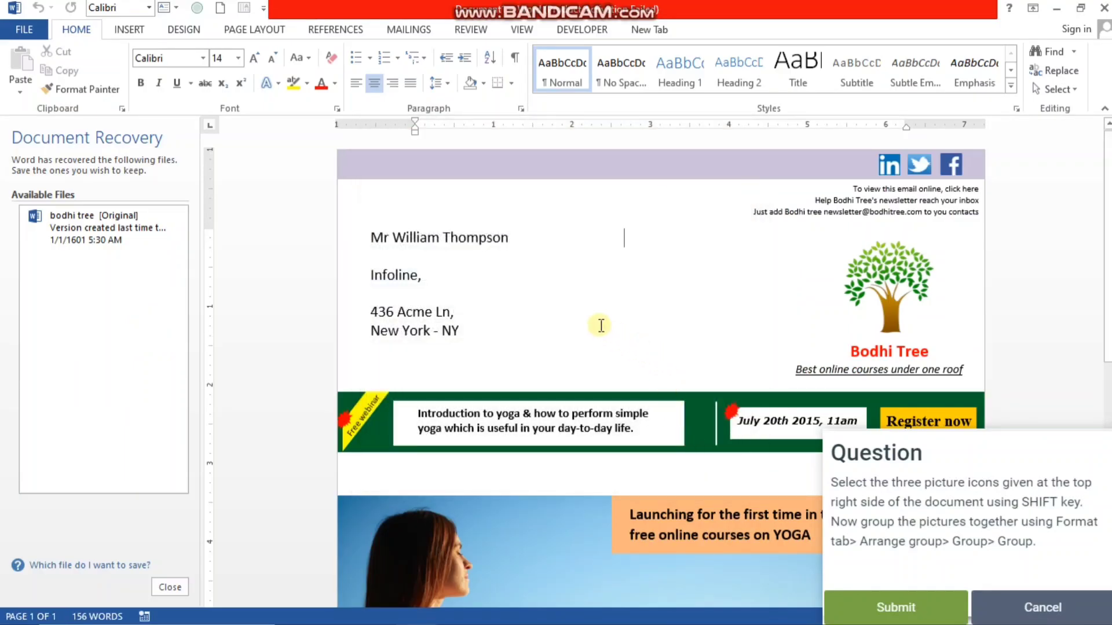
{"action": "scroll", "coordinate": [605, 320], "scroll_direction": "down", "scroll_amount": 3}
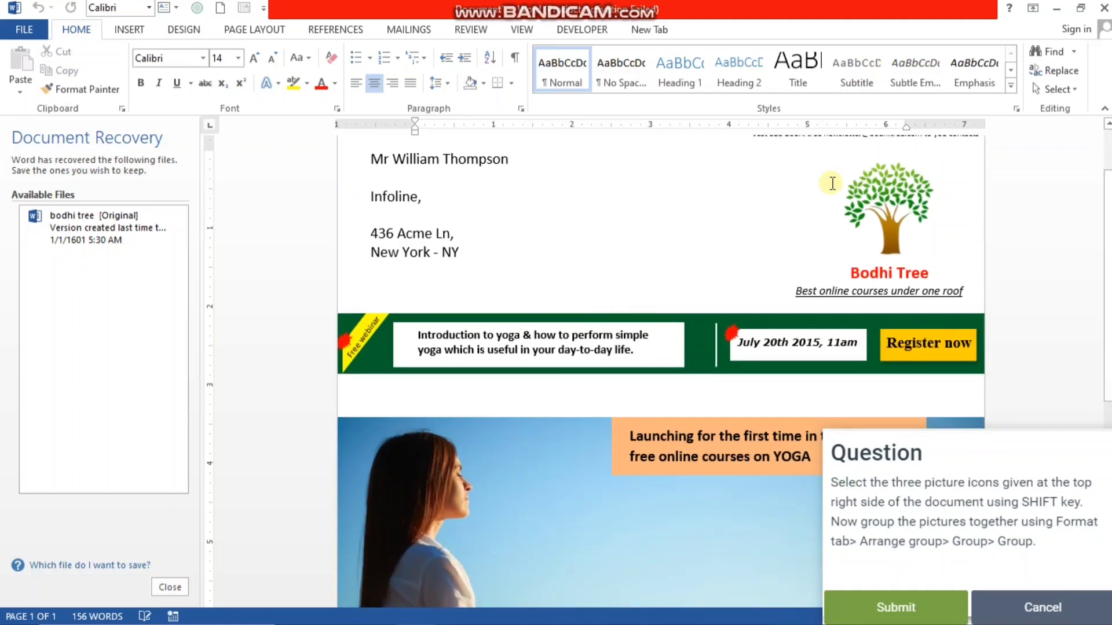
{"action": "left_click", "coordinate": [895, 213]}
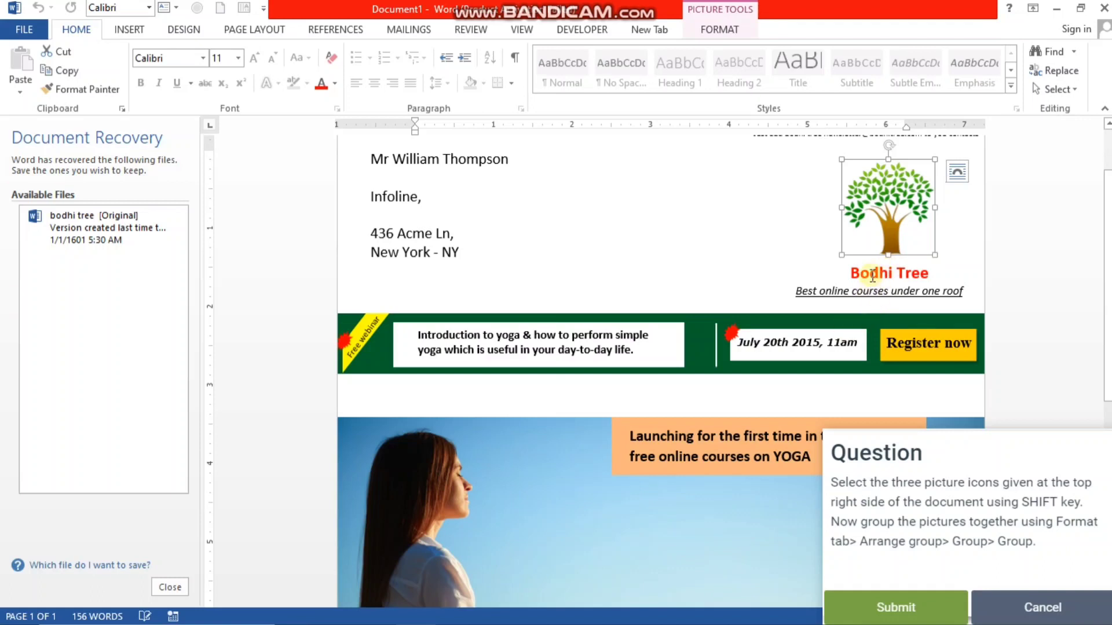
{"action": "left_click", "coordinate": [878, 272]}
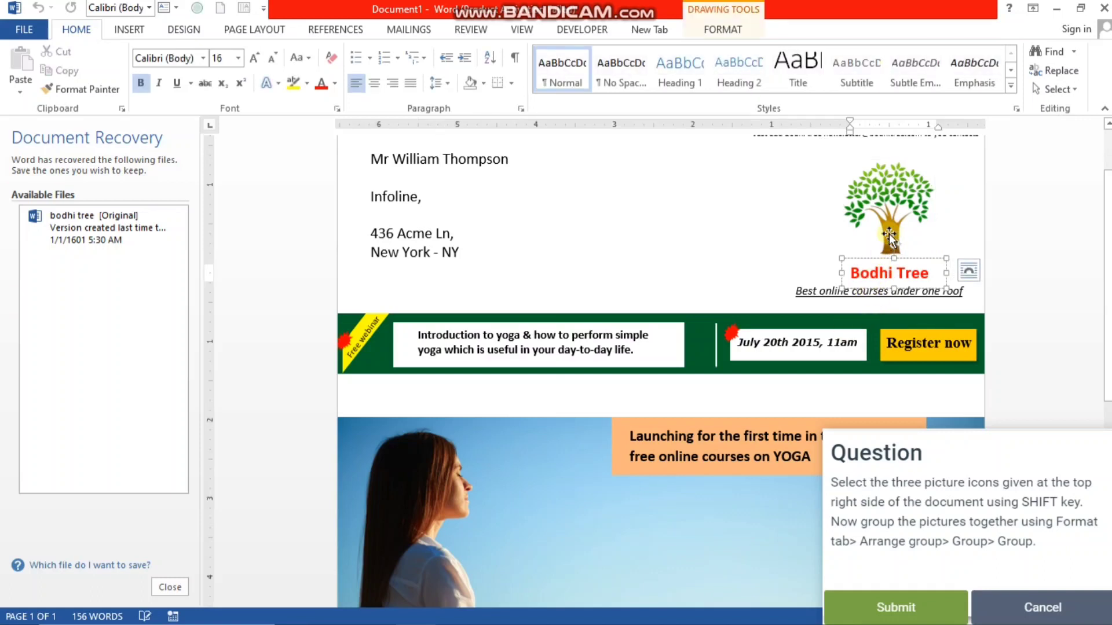
{"action": "left_click", "coordinate": [882, 199], "text": "shift"}
{"action": "scroll", "coordinate": [635, 228], "scroll_direction": "up", "scroll_amount": 3}
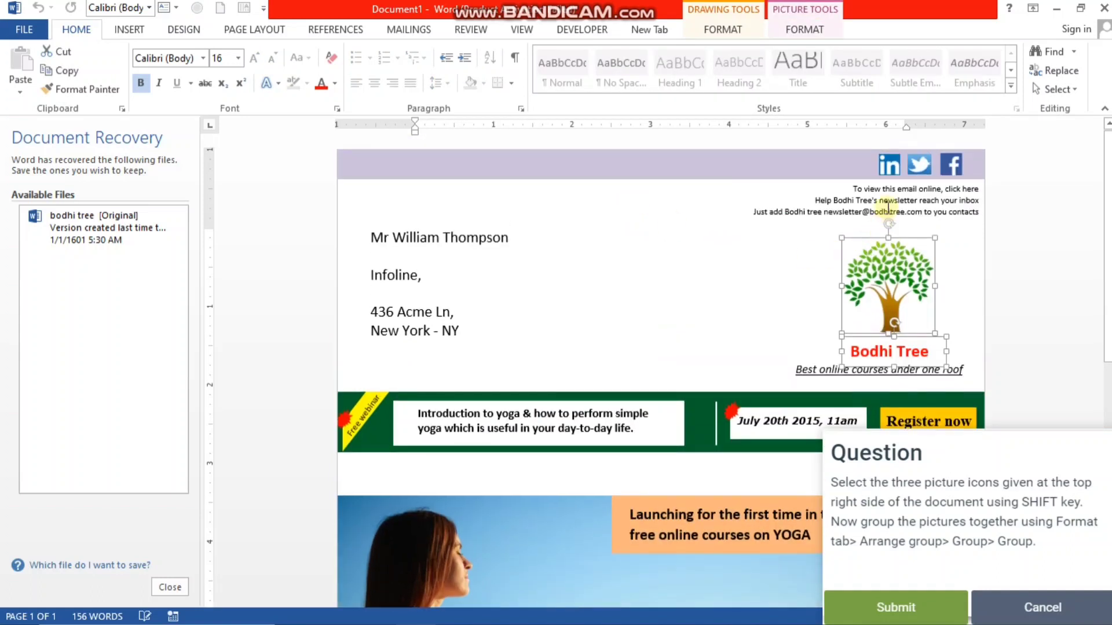
- Group the LinkedIn, Twitter and Facebook picture icons in the newsletter's header band into one object
{"action": "left_click", "coordinate": [880, 160]}
{"action": "left_click", "coordinate": [921, 161], "text": "shift"}
{"action": "left_click", "coordinate": [953, 167], "text": "shift"}
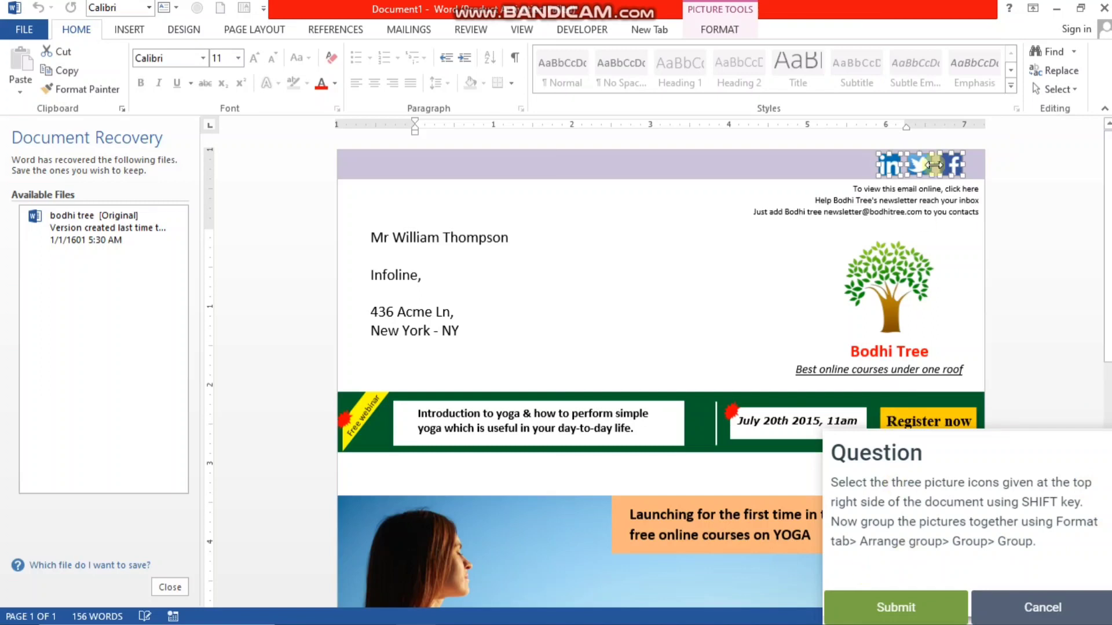
{"action": "left_click", "coordinate": [710, 32]}
{"action": "left_click", "coordinate": [930, 70]}
{"action": "left_click", "coordinate": [922, 89]}
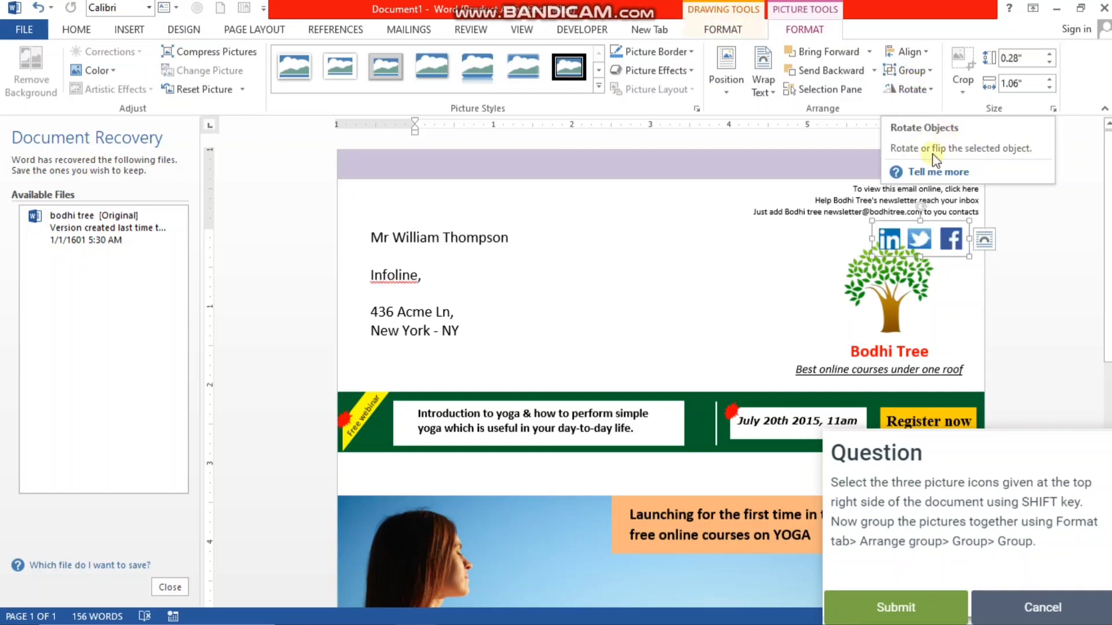
- Submit the grouping answer, start the tenth question about the page color, and dismiss the Office activation notice
{"action": "left_click", "coordinate": [878, 609]}
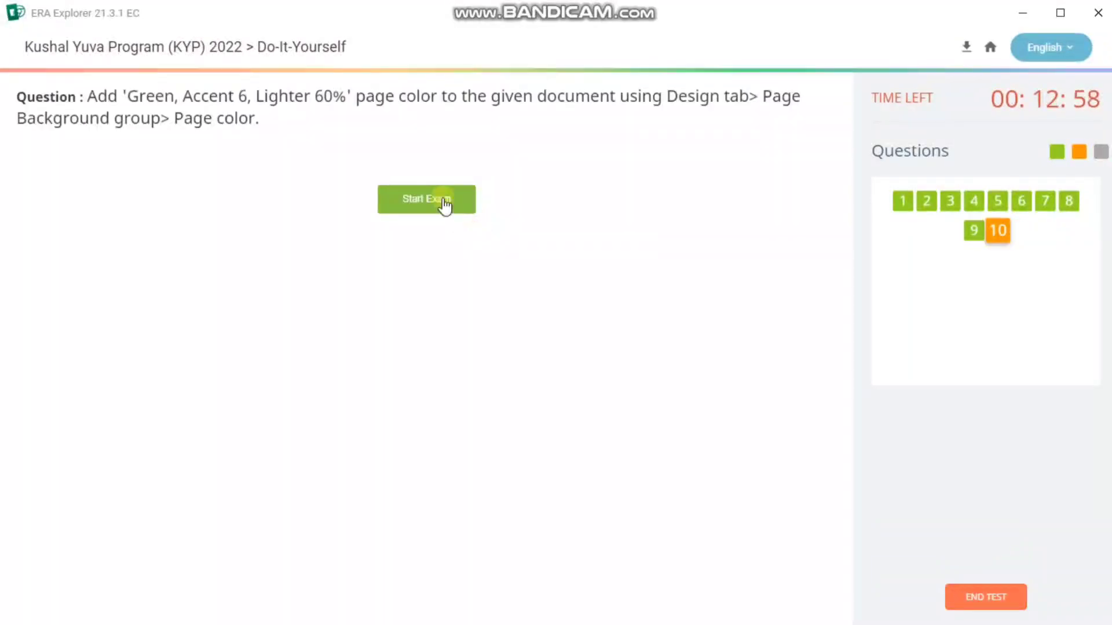
{"action": "left_click", "coordinate": [440, 199]}
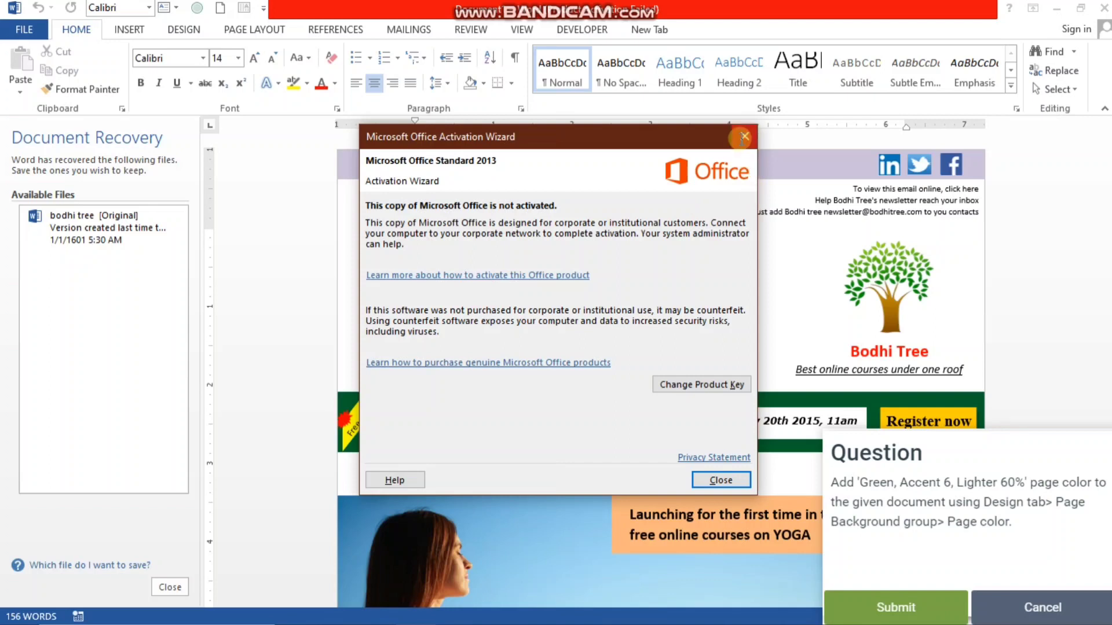
{"action": "left_click", "coordinate": [741, 138]}
- Set the newsletter's page color to Green, Accent 6, Lighter 60%
{"action": "left_click", "coordinate": [191, 32]}
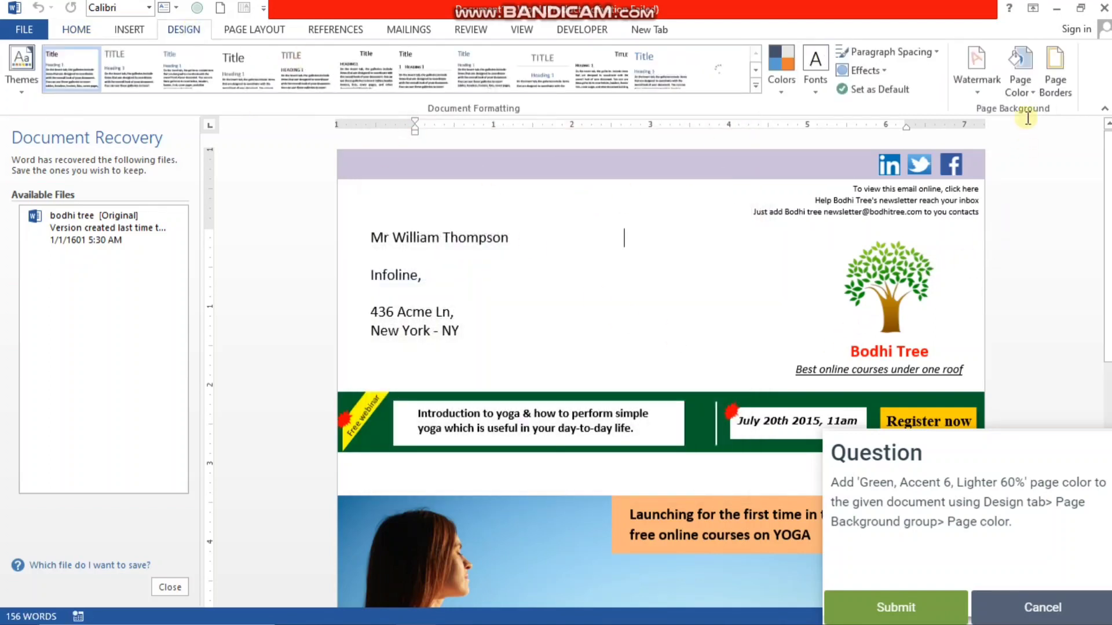
{"action": "left_click", "coordinate": [1026, 93]}
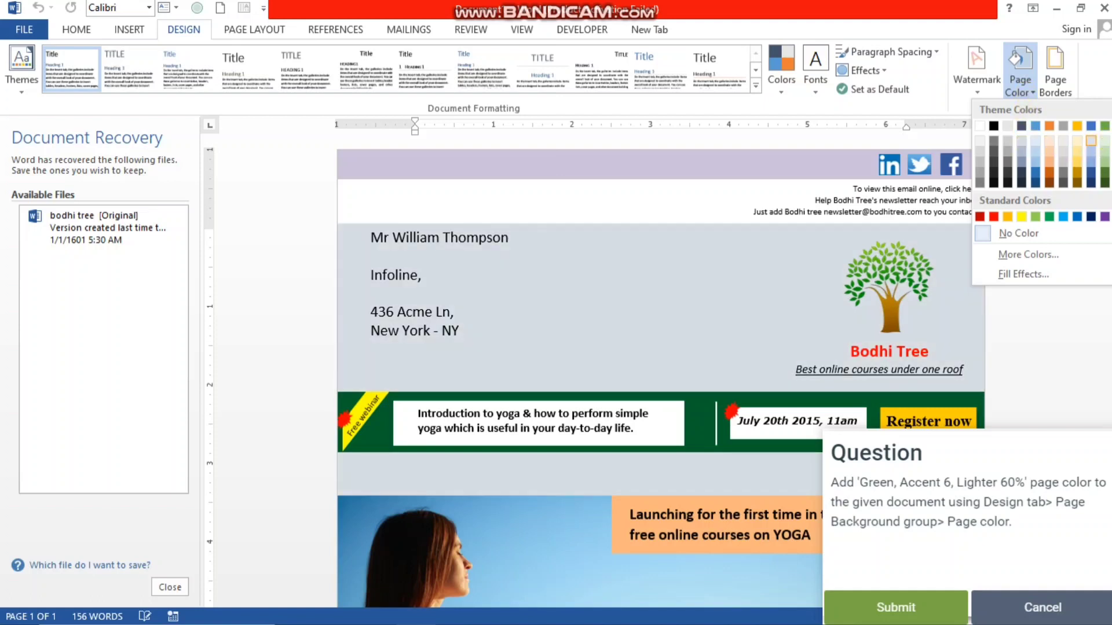
{"action": "left_click", "coordinate": [1105, 149]}
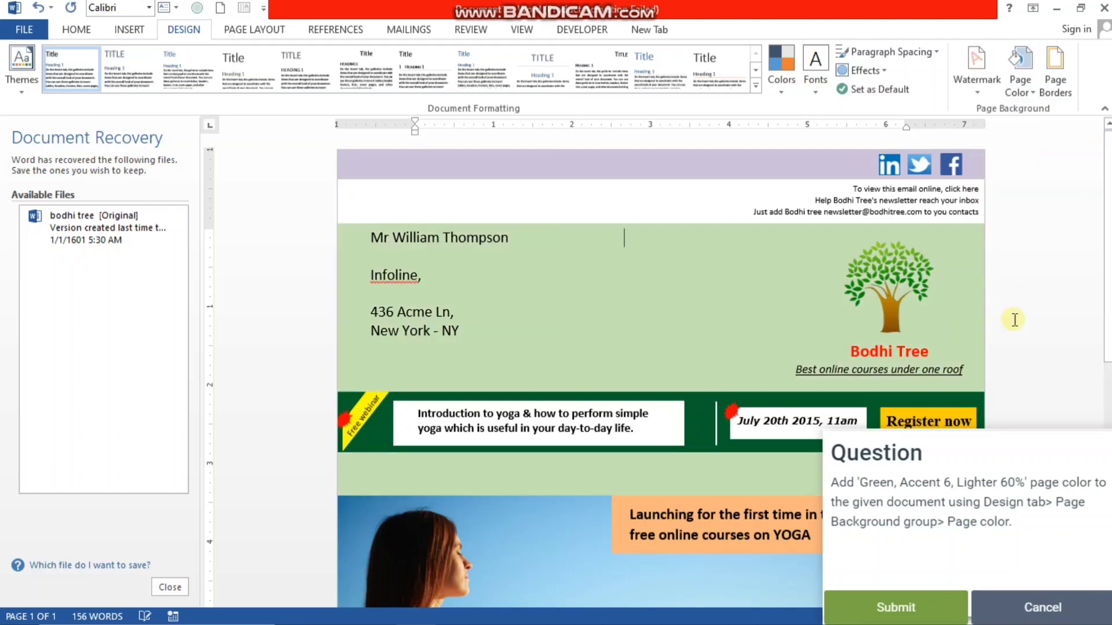
- Submit the page color answer, agree to end the exam, and close the exam-ended message
{"action": "left_click", "coordinate": [886, 605]}
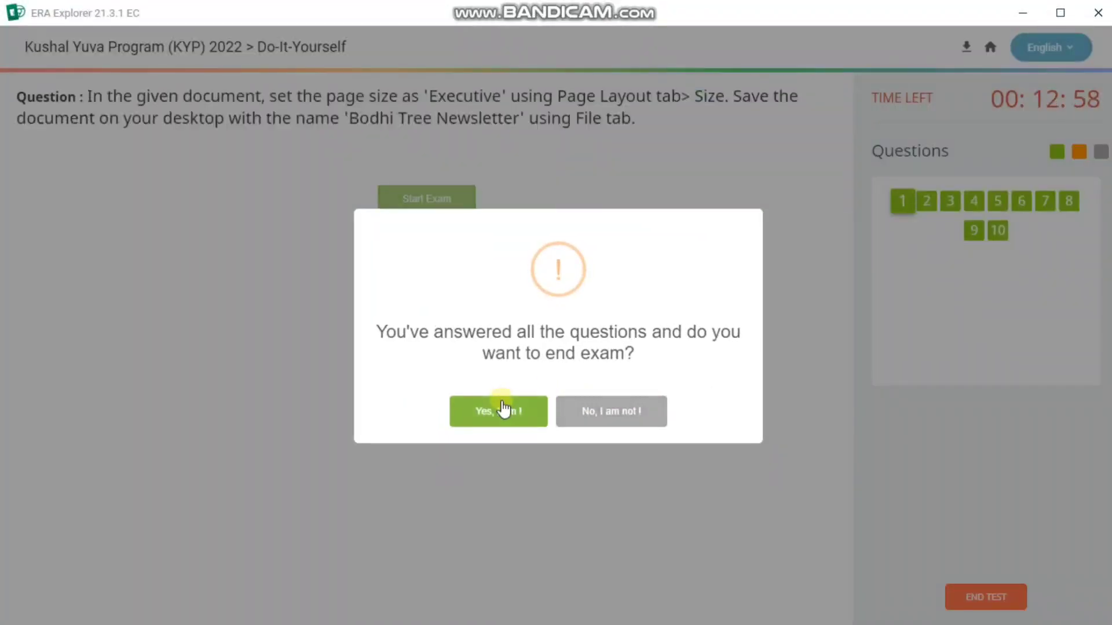
{"action": "left_click", "coordinate": [499, 411]}
{"action": "left_click_drag", "start_coordinate": [526, 311], "coordinate": [582, 357]}
{"action": "left_click", "coordinate": [531, 443]}
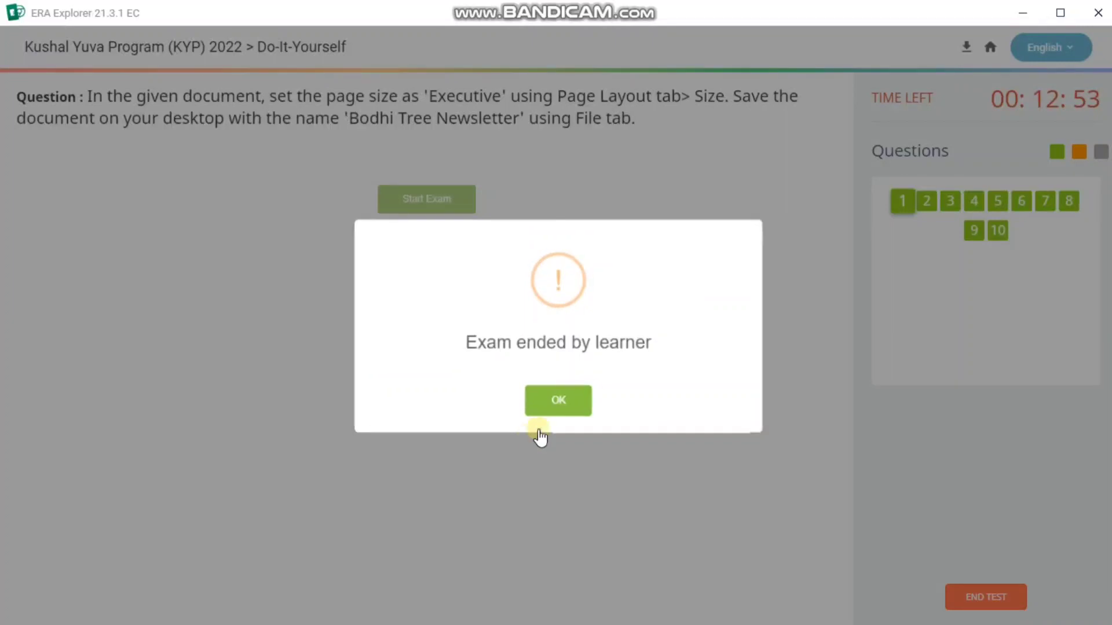
{"action": "left_click", "coordinate": [584, 407]}
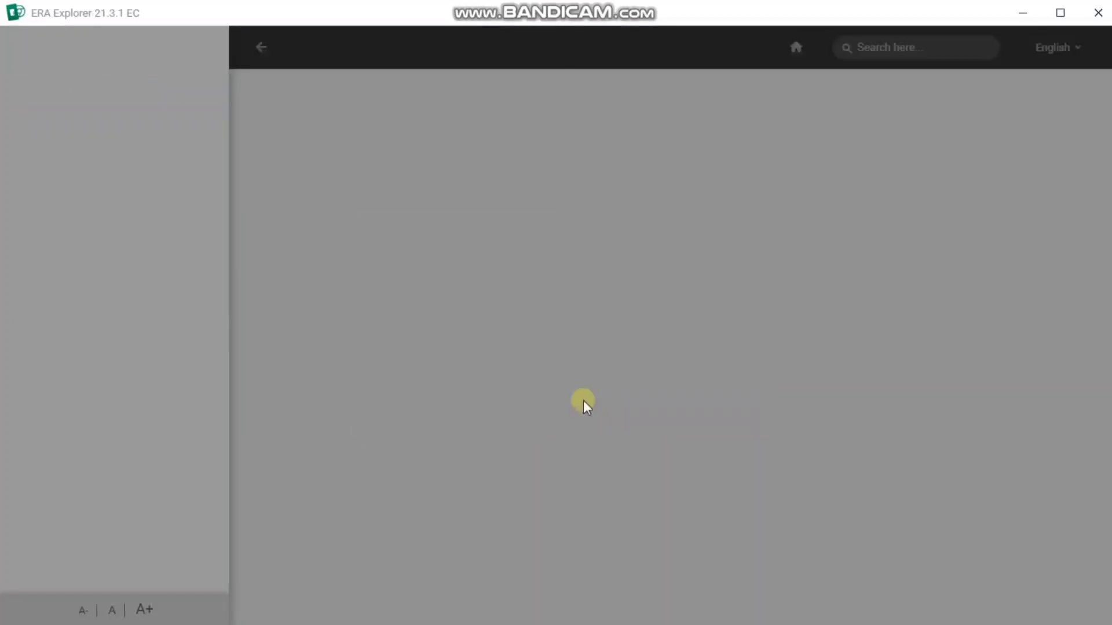